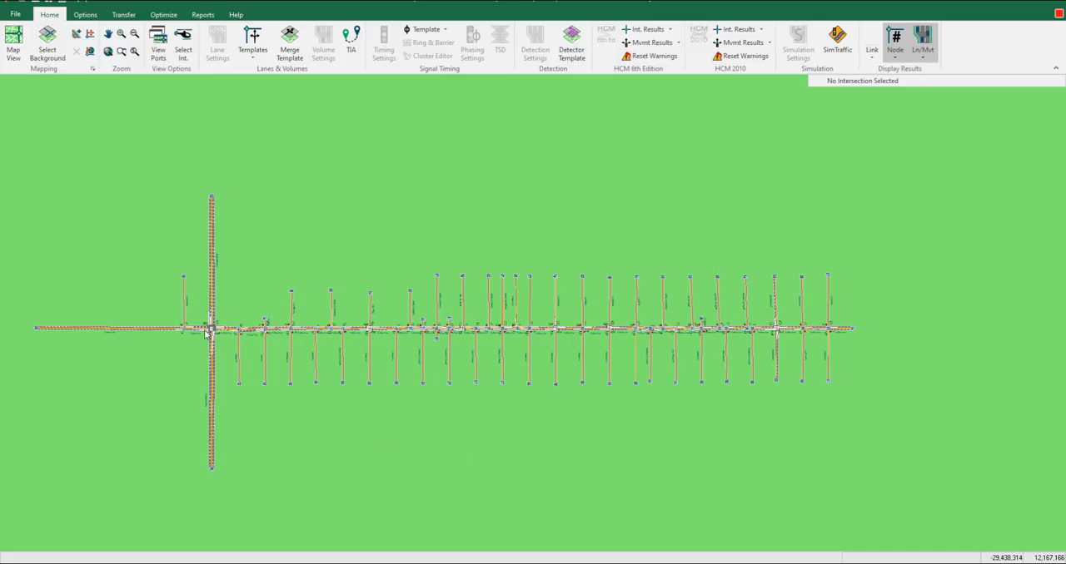
- Examine the Colfax Ave corridor network from the Colorado Blvd intersection to its eastern end
{"action": "scroll", "coordinate": [206, 335], "scroll_direction": "up", "scroll_amount": 3}
{"action": "scroll", "coordinate": [172, 345], "scroll_direction": "down", "scroll_amount": 1}
{"action": "left_click_drag", "start_coordinate": [232, 349], "coordinate": [916, 327]}
{"action": "scroll", "coordinate": [409, 346], "scroll_direction": "up", "scroll_amount": 4}
{"action": "scroll", "coordinate": [314, 413], "scroll_direction": "up", "scroll_amount": 2}
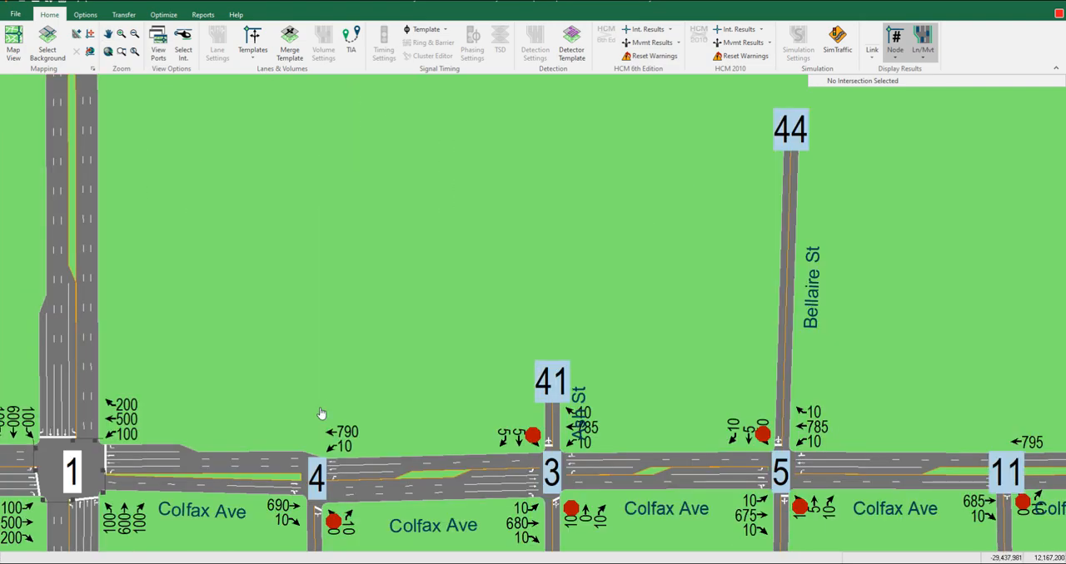
{"action": "scroll", "coordinate": [315, 413], "scroll_direction": "down", "scroll_amount": 3}
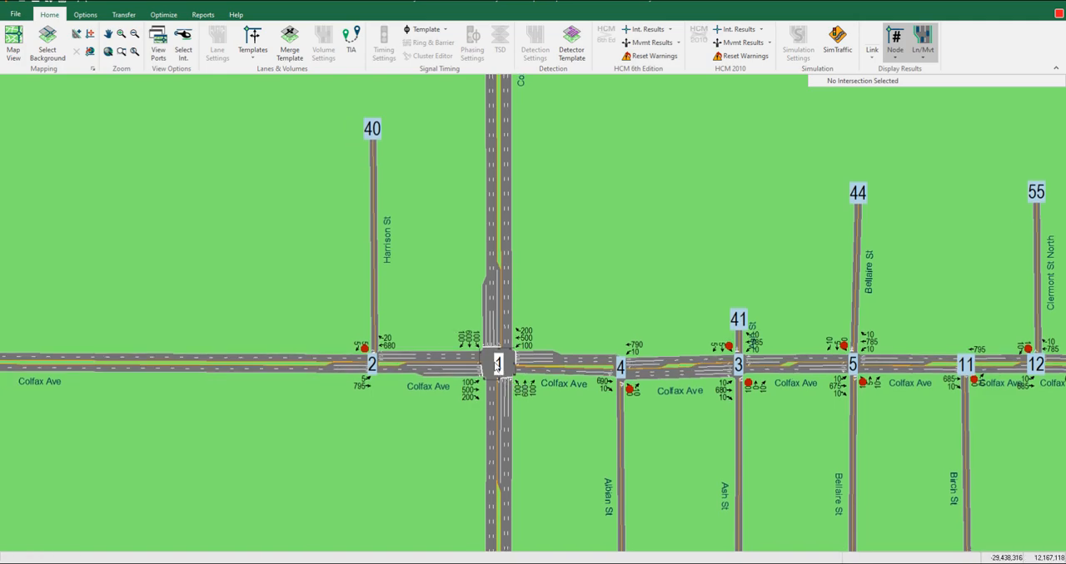
{"action": "left_click", "coordinate": [497, 364]}
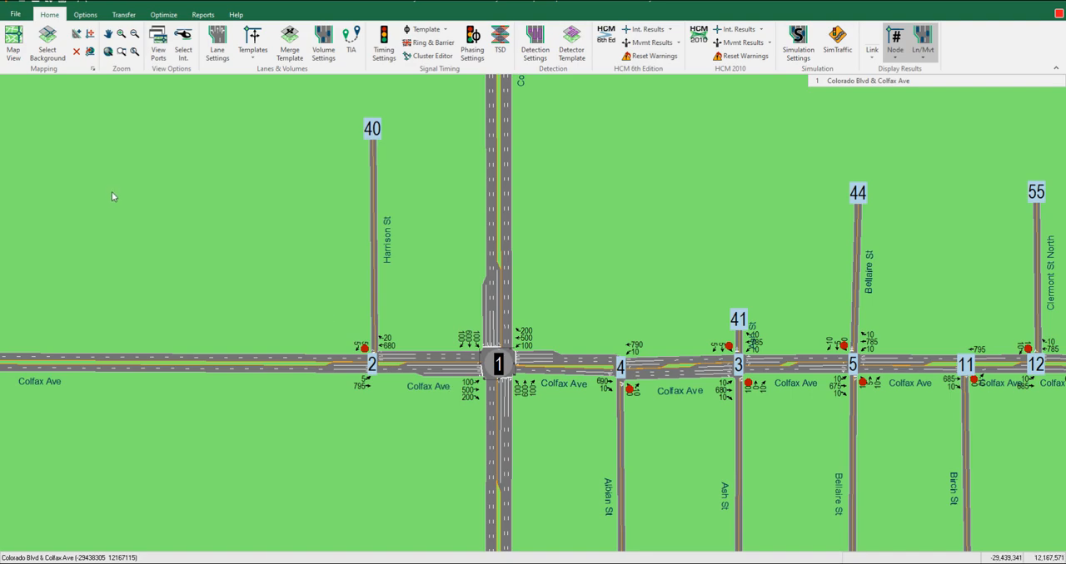
{"action": "left_click_drag", "start_coordinate": [635, 297], "coordinate": [261, 269]}
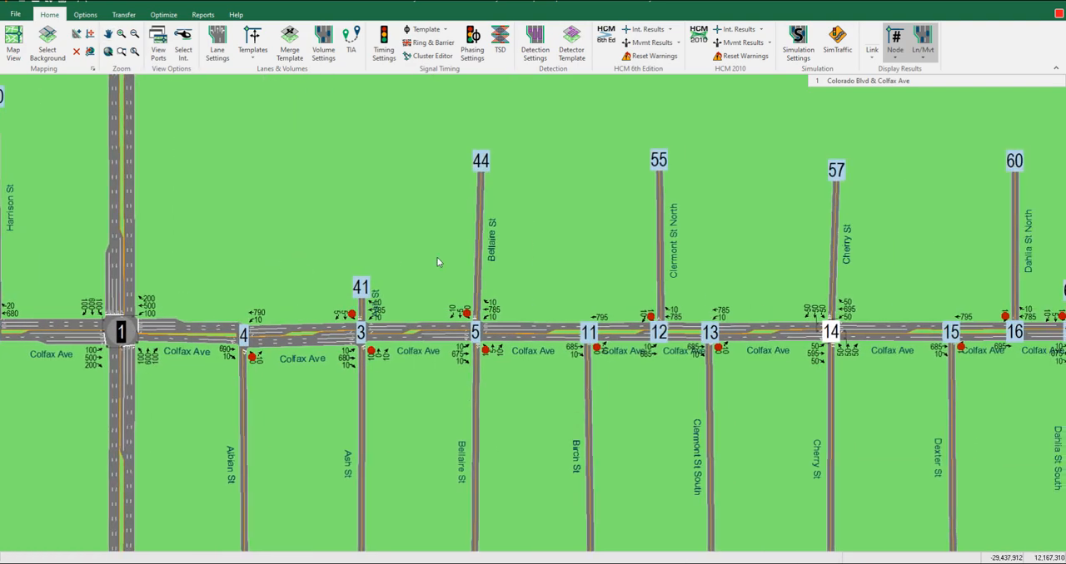
{"action": "left_click_drag", "start_coordinate": [935, 301], "coordinate": [371, 299]}
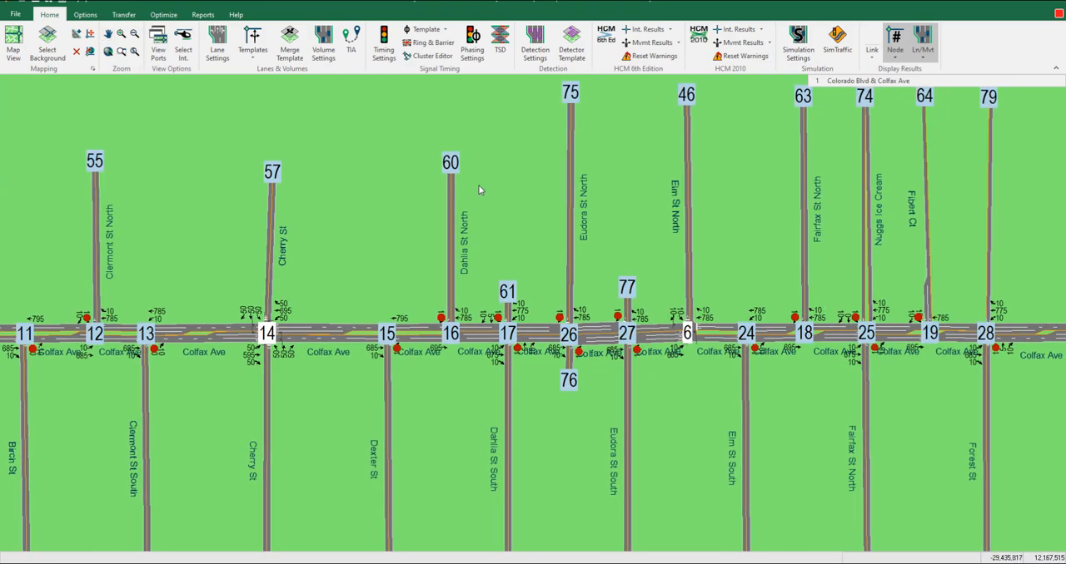
{"action": "left_click_drag", "start_coordinate": [952, 278], "coordinate": [340, 268]}
{"action": "left_click_drag", "start_coordinate": [882, 294], "coordinate": [626, 316]}
{"action": "scroll", "coordinate": [549, 299], "scroll_direction": "down", "scroll_amount": 2}
{"action": "scroll", "coordinate": [533, 309], "scroll_direction": "down", "scroll_amount": 3}
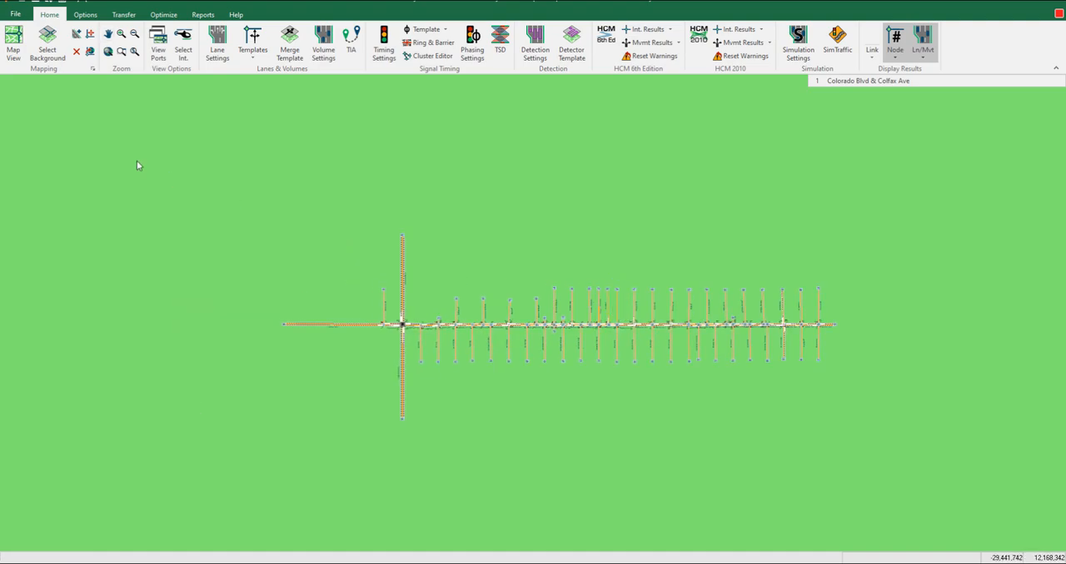
- Save the network as the comma-delimited file Denver Colfax at Colorado.csv in the Example folder
{"action": "left_click", "coordinate": [15, 15]}
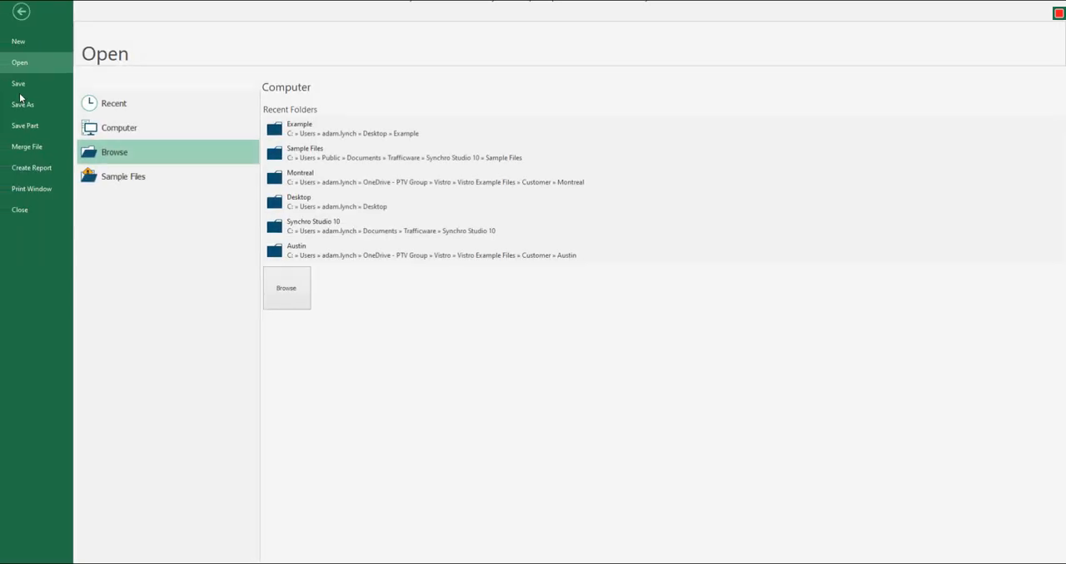
{"action": "left_click", "coordinate": [20, 104]}
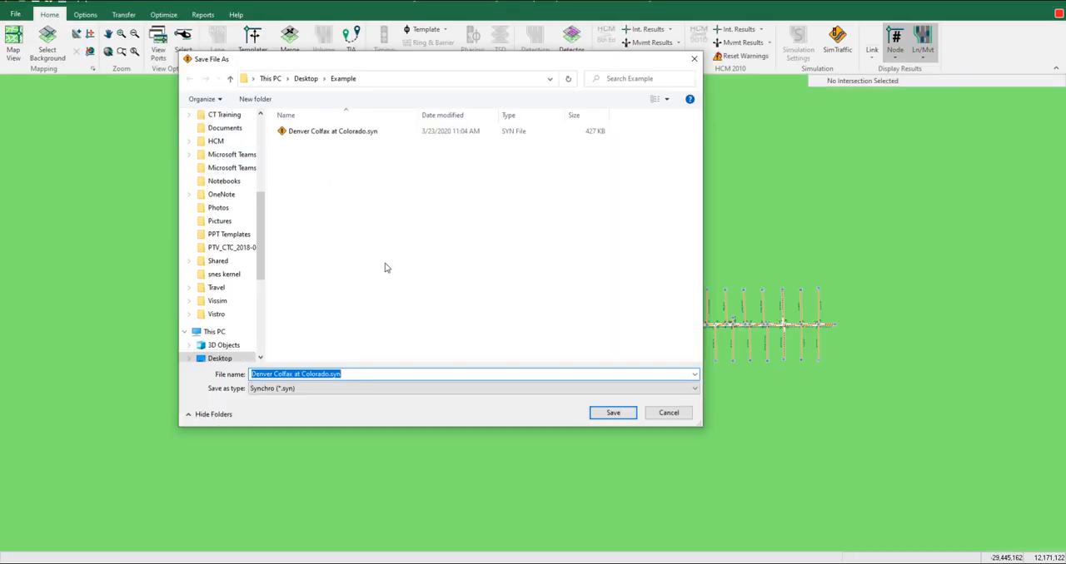
{"action": "left_click", "coordinate": [610, 389]}
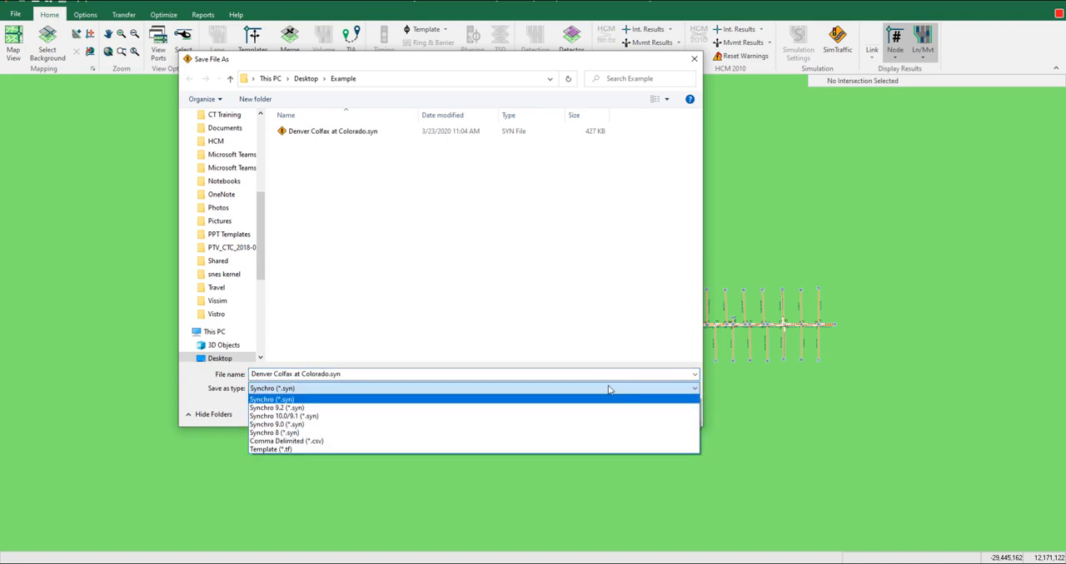
{"action": "left_click", "coordinate": [594, 440]}
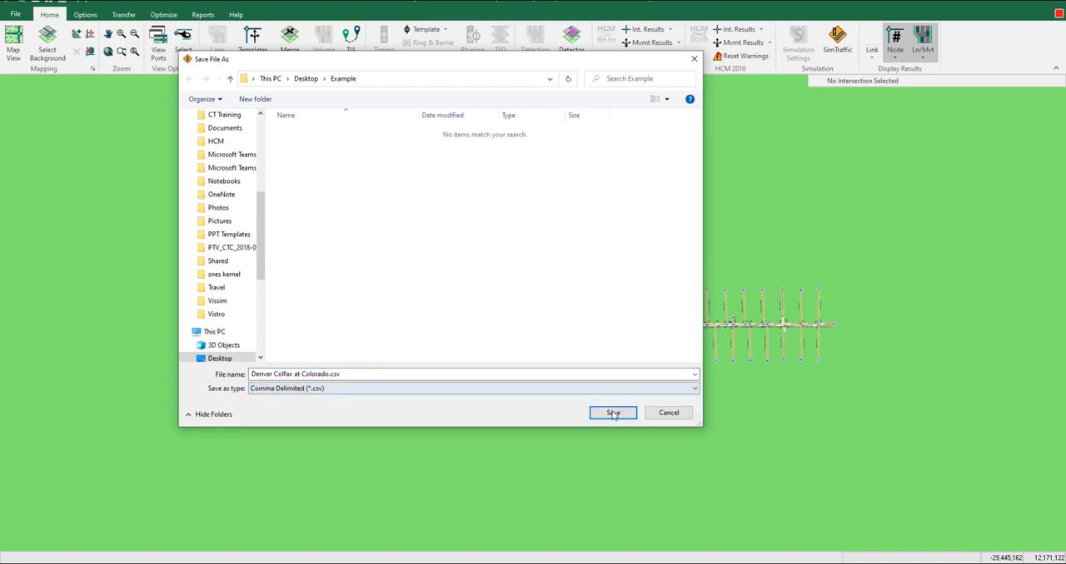
{"action": "left_click", "coordinate": [614, 412]}
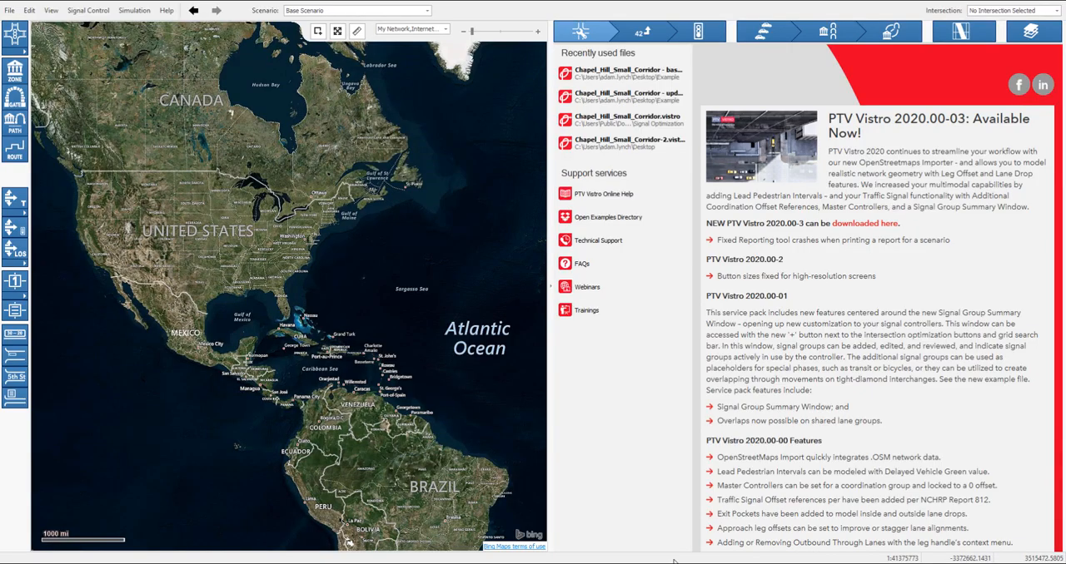
- Switch to PTV Vistro and import the Synchro file Denver Colfax at Colorado.csv
{"action": "left_click", "coordinate": [11, 12]}
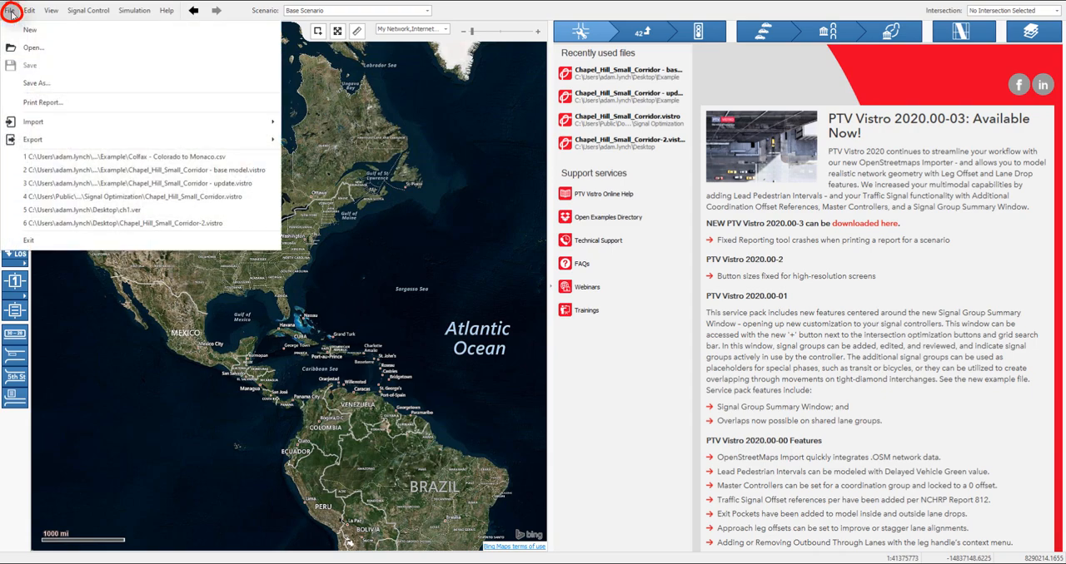
{"action": "mouse_move", "coordinate": [46, 125]}
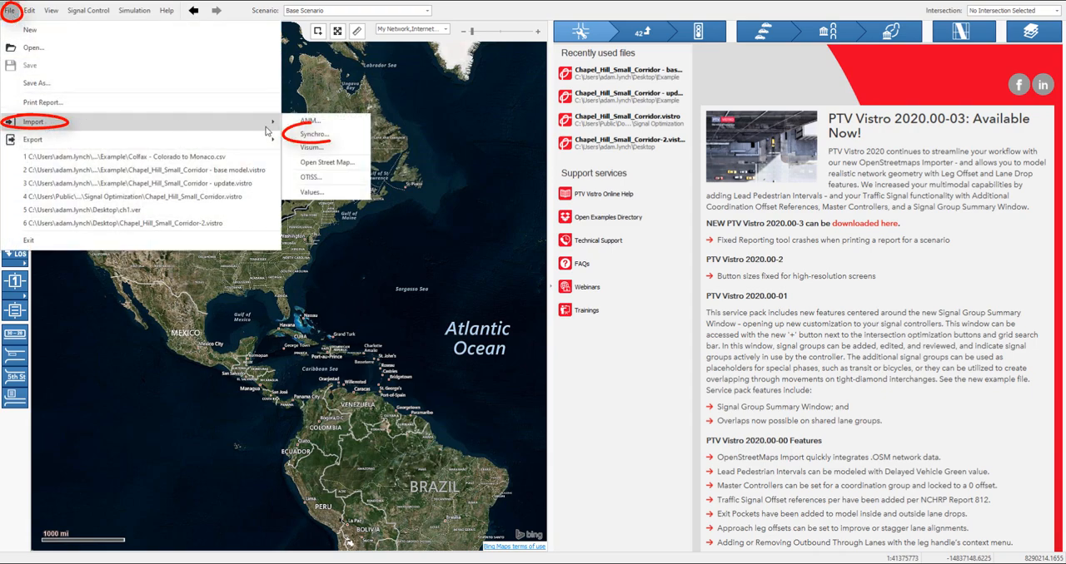
{"action": "left_click", "coordinate": [329, 137]}
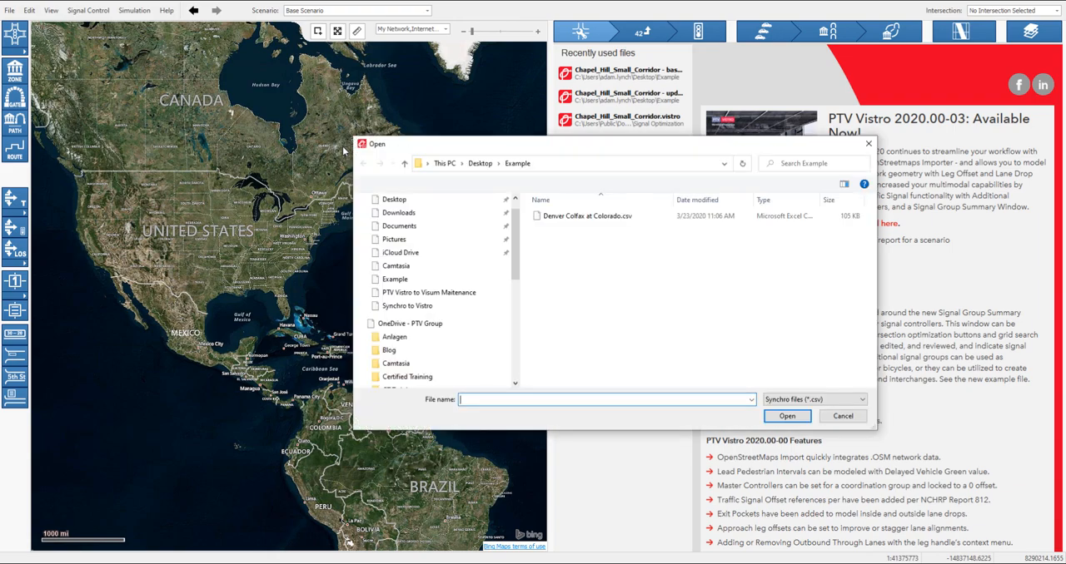
{"action": "left_click", "coordinate": [583, 218]}
{"action": "left_click", "coordinate": [787, 418]}
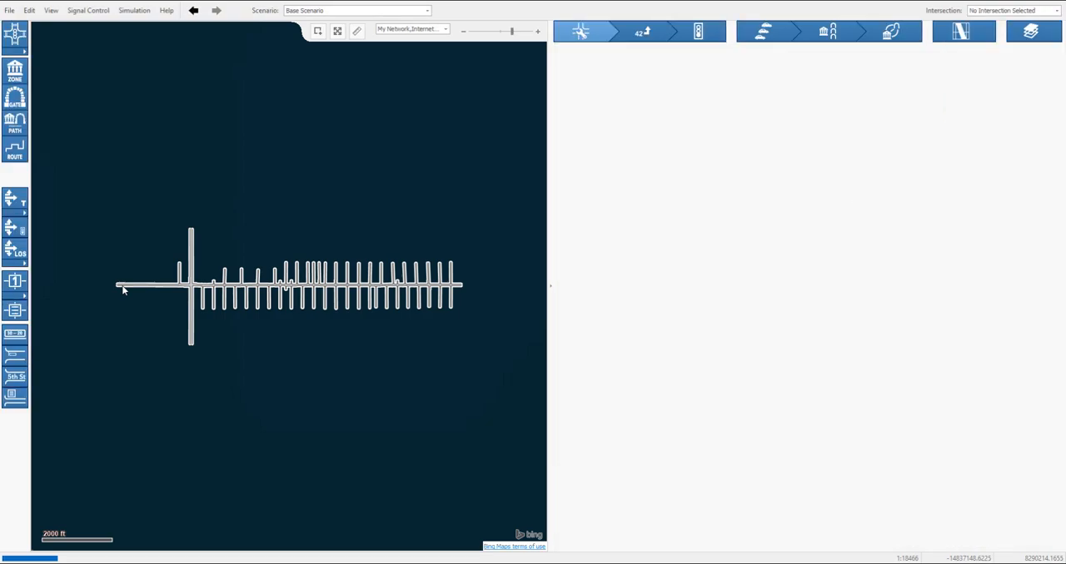
- Map the Colorado Blvd and Colfax Ave intersection to its real position on the Denver background map
{"action": "scroll", "coordinate": [136, 285], "scroll_direction": "up", "scroll_amount": 2}
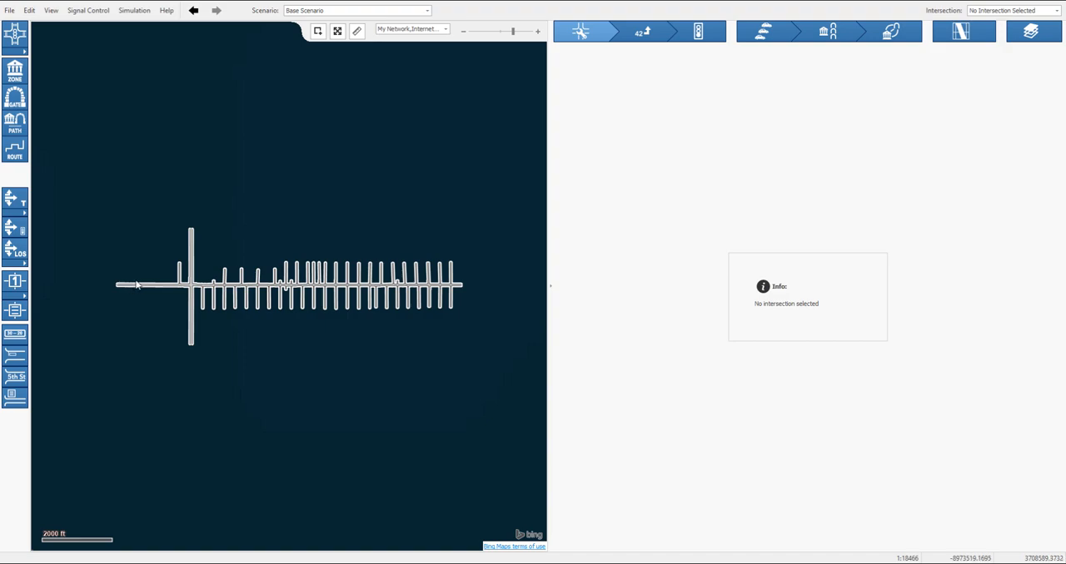
{"action": "scroll", "coordinate": [136, 286], "scroll_direction": "up", "scroll_amount": 1}
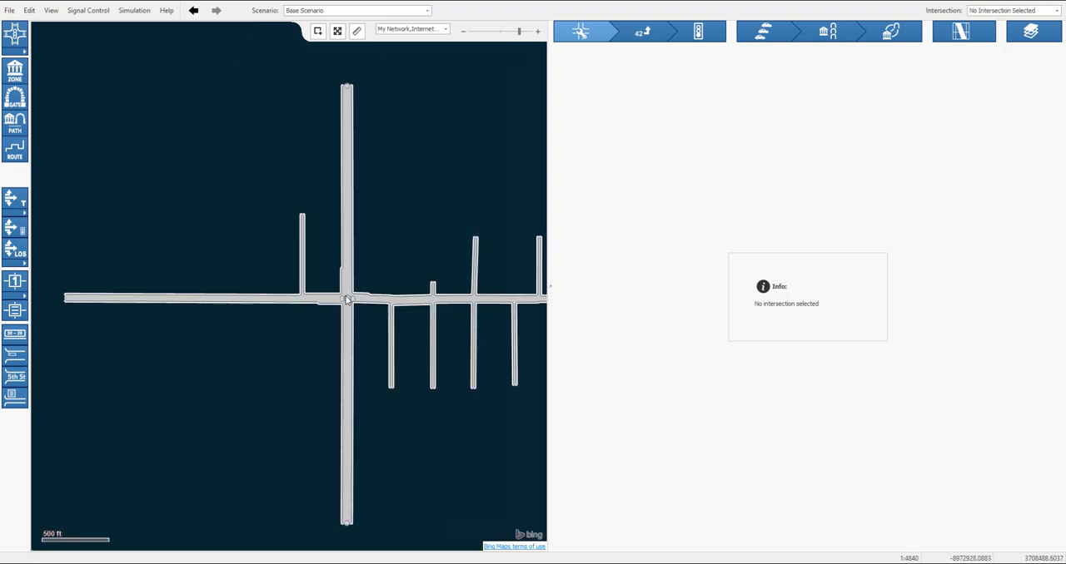
{"action": "left_click", "coordinate": [348, 302]}
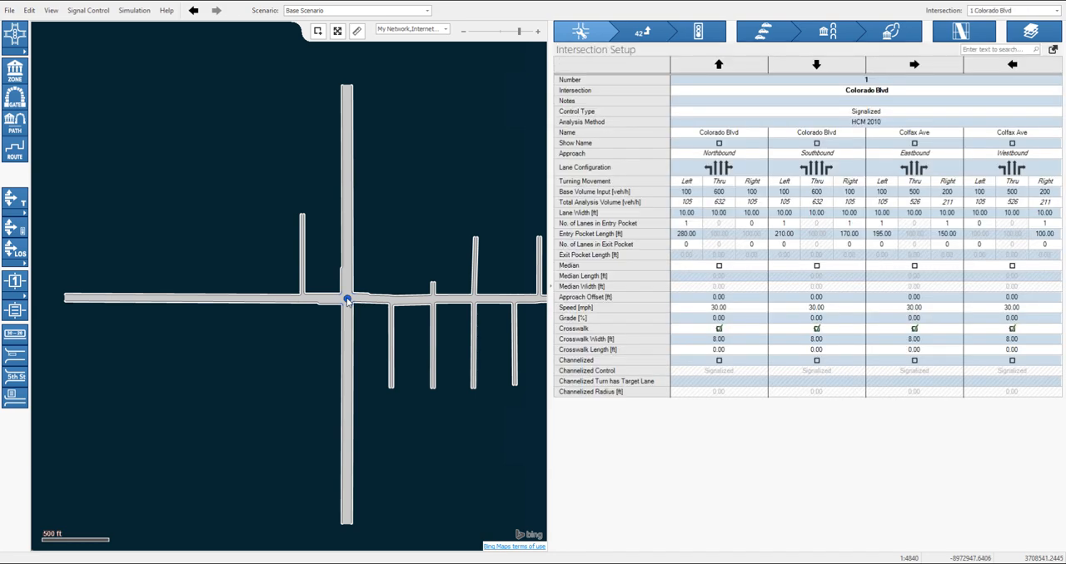
{"action": "right_click", "coordinate": [348, 301]}
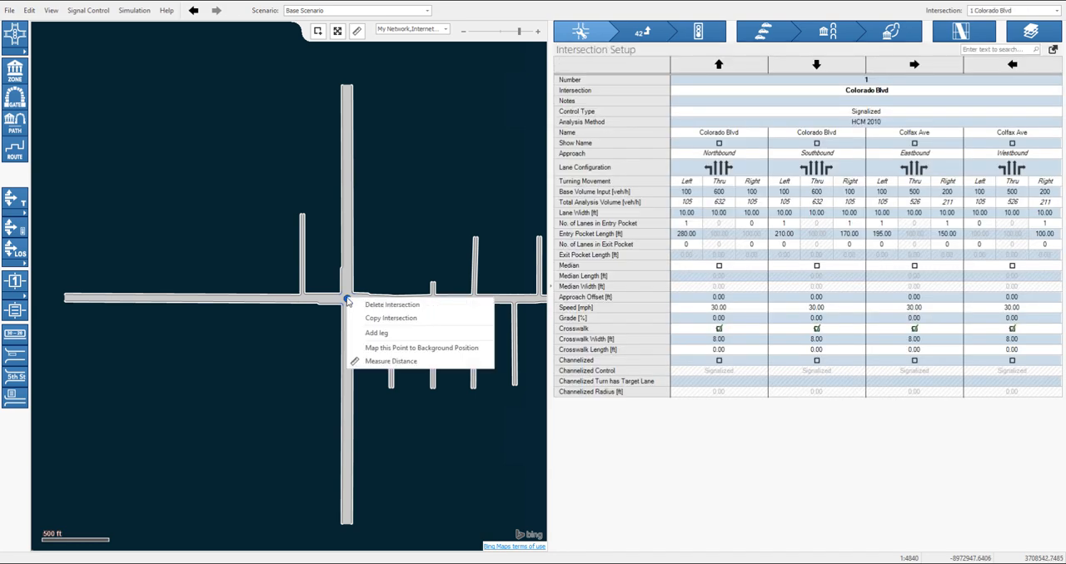
{"action": "left_click", "coordinate": [371, 347]}
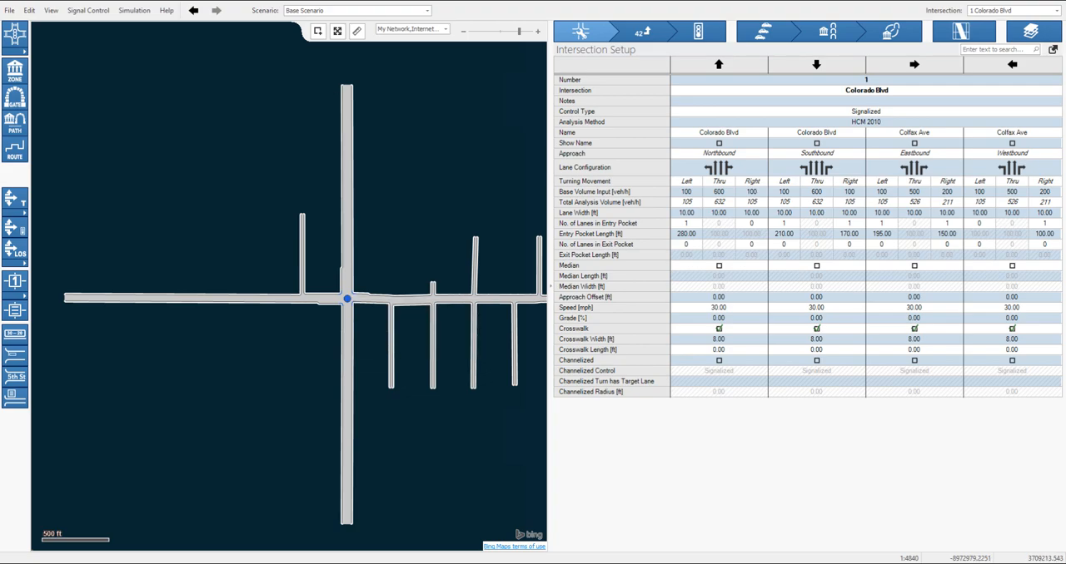
{"action": "left_click", "coordinate": [337, 31]}
{"action": "scroll", "coordinate": [416, 278], "scroll_direction": "down", "scroll_amount": 3}
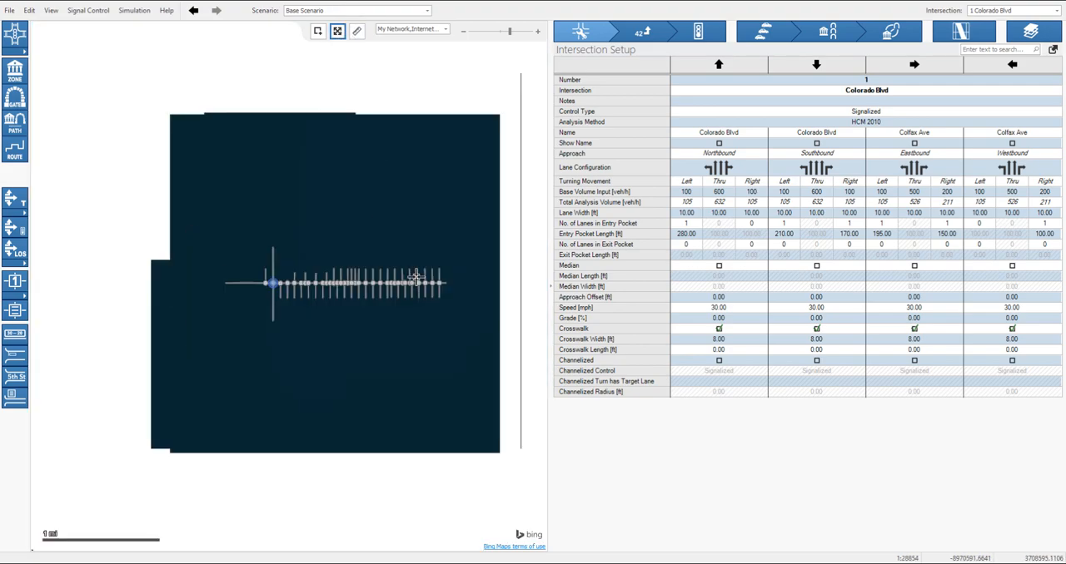
{"action": "scroll", "coordinate": [420, 279], "scroll_direction": "down", "scroll_amount": 3}
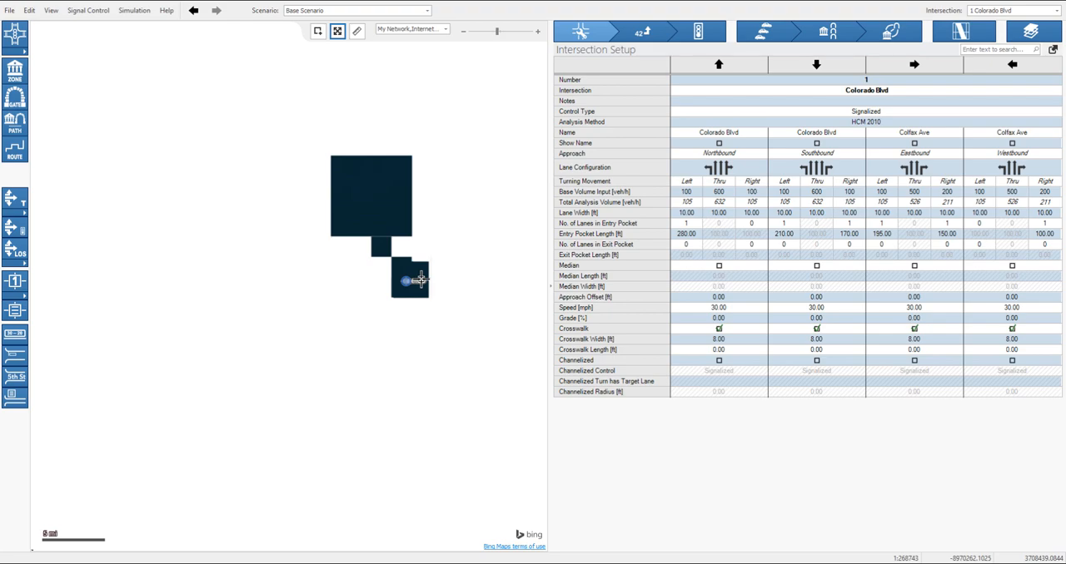
{"action": "scroll", "coordinate": [420, 280], "scroll_direction": "down", "scroll_amount": 1}
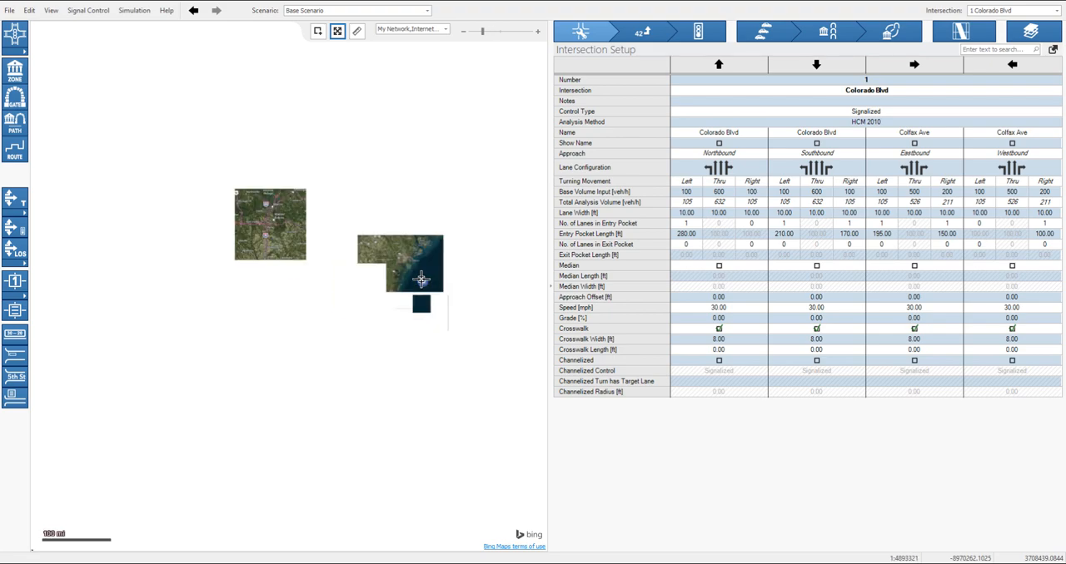
{"action": "scroll", "coordinate": [420, 279], "scroll_direction": "down", "scroll_amount": 2}
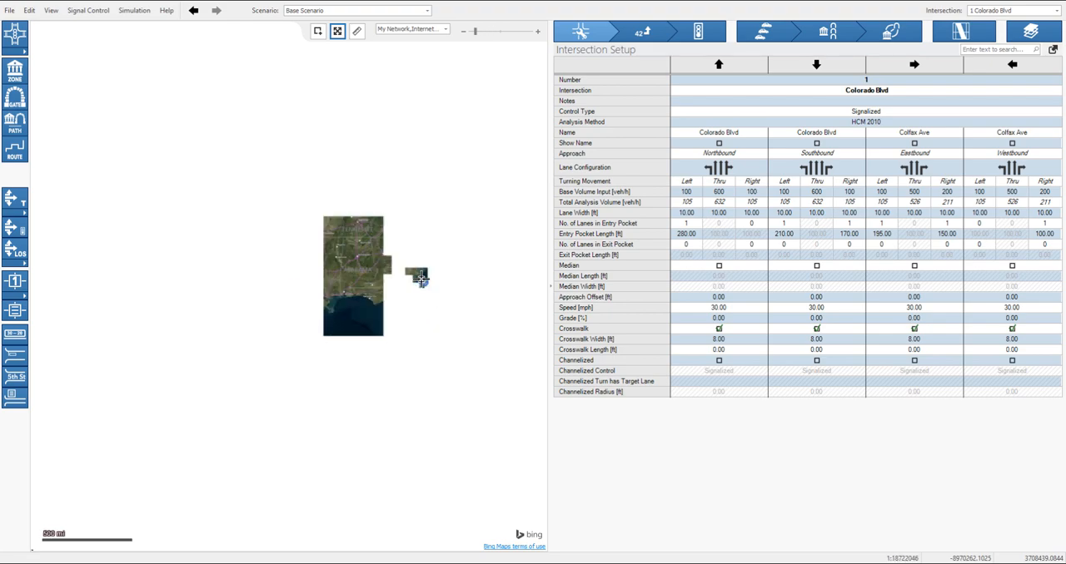
{"action": "scroll", "coordinate": [158, 160], "scroll_direction": "up", "scroll_amount": 4}
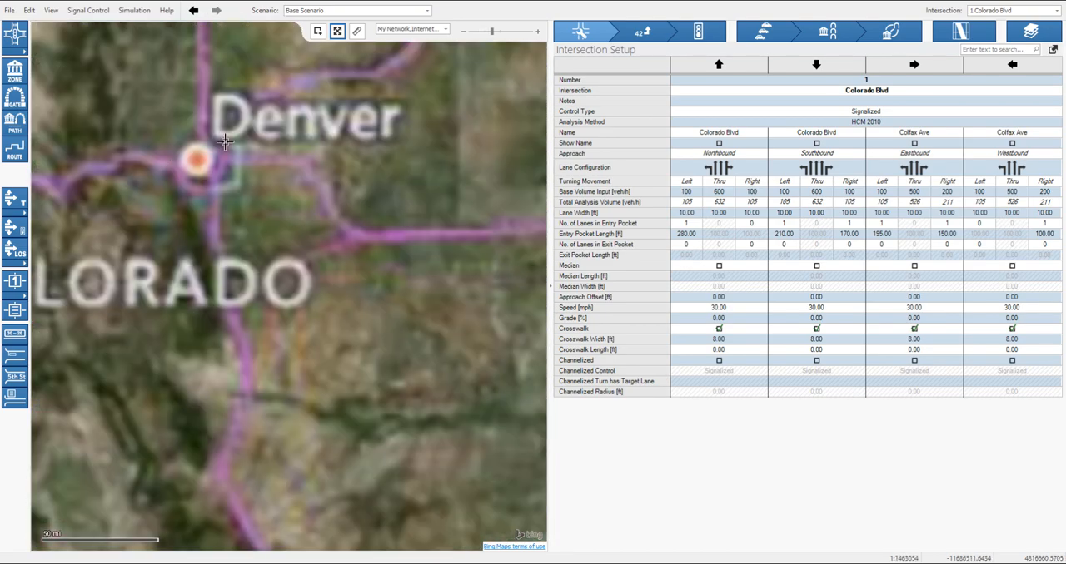
{"action": "scroll", "coordinate": [208, 143], "scroll_direction": "up", "scroll_amount": 2}
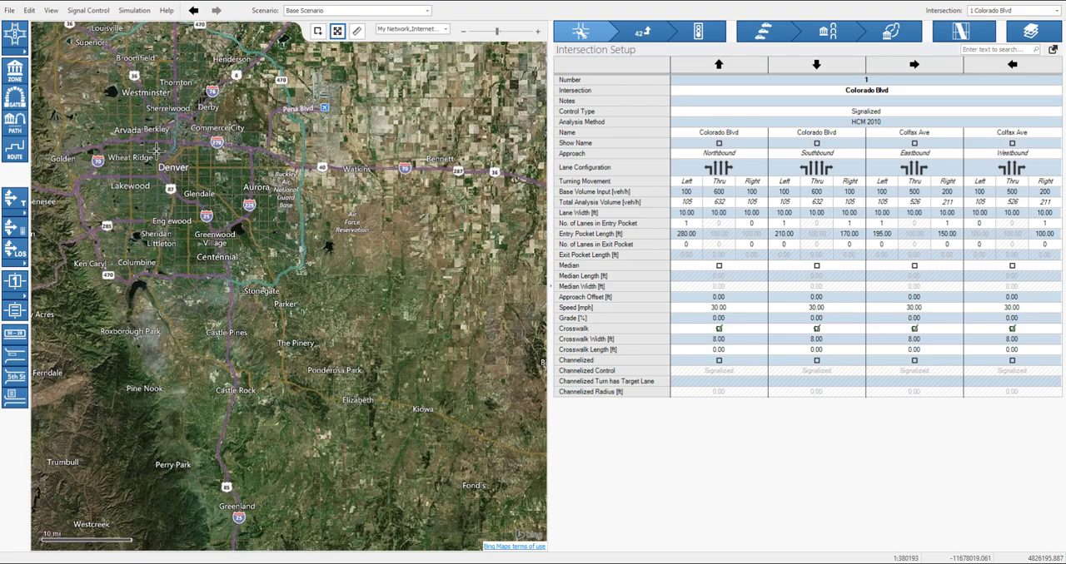
{"action": "scroll", "coordinate": [162, 160], "scroll_direction": "up", "scroll_amount": 3}
{"action": "scroll", "coordinate": [171, 176], "scroll_direction": "up", "scroll_amount": 1}
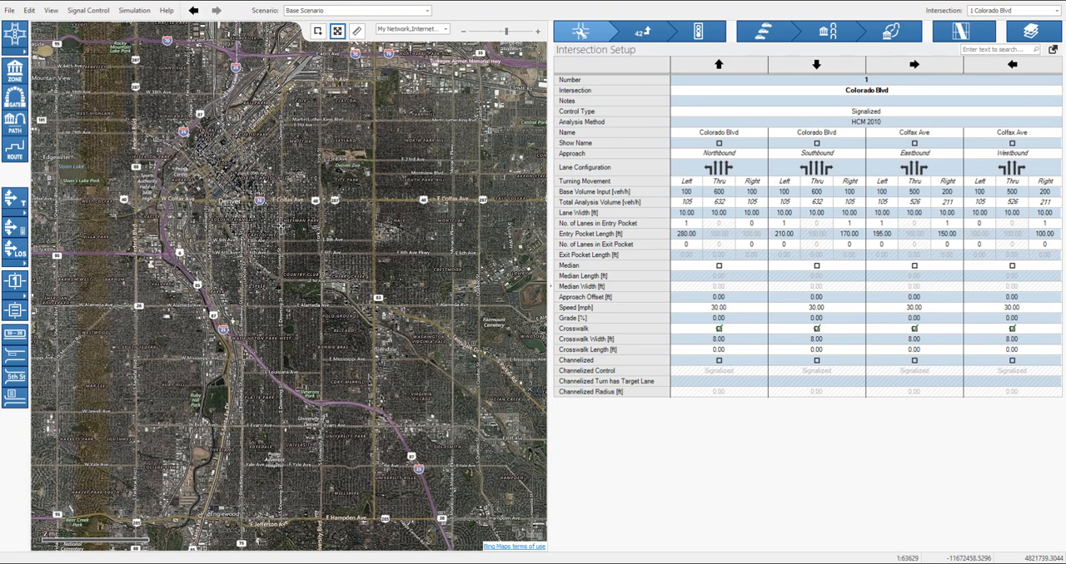
{"action": "scroll", "coordinate": [373, 199], "scroll_direction": "up", "scroll_amount": 2}
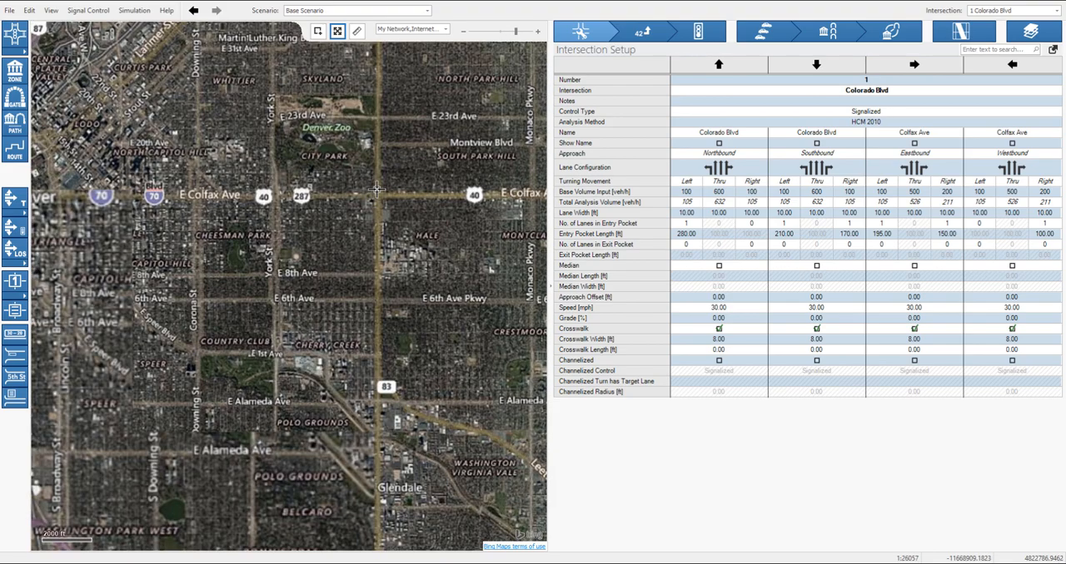
{"action": "scroll", "coordinate": [377, 191], "scroll_direction": "up", "scroll_amount": 5}
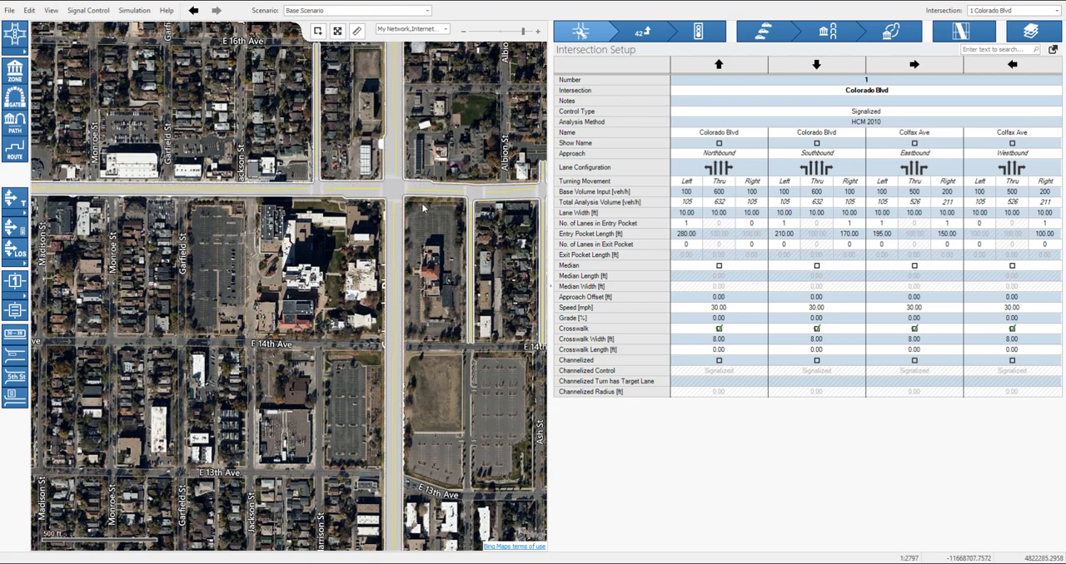
- Examine how the Colorado Blvd, Albian St and Ash St intersections align with the aerial background along Colfax Ave
{"action": "scroll", "coordinate": [444, 165], "scroll_direction": "up", "scroll_amount": 2}
{"action": "left_click_drag", "start_coordinate": [347, 219], "coordinate": [275, 279]}
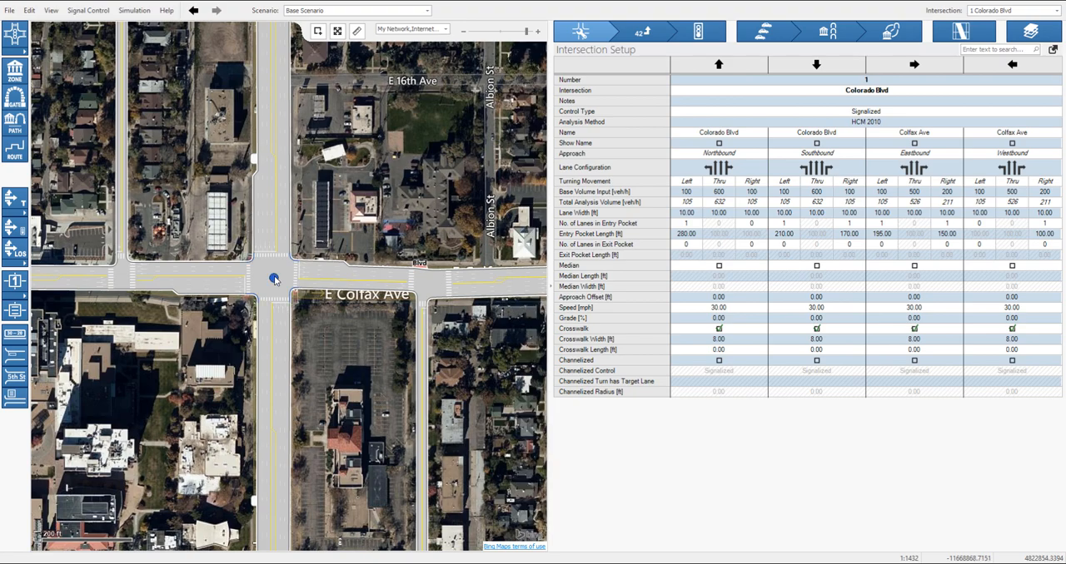
{"action": "left_click", "coordinate": [423, 280]}
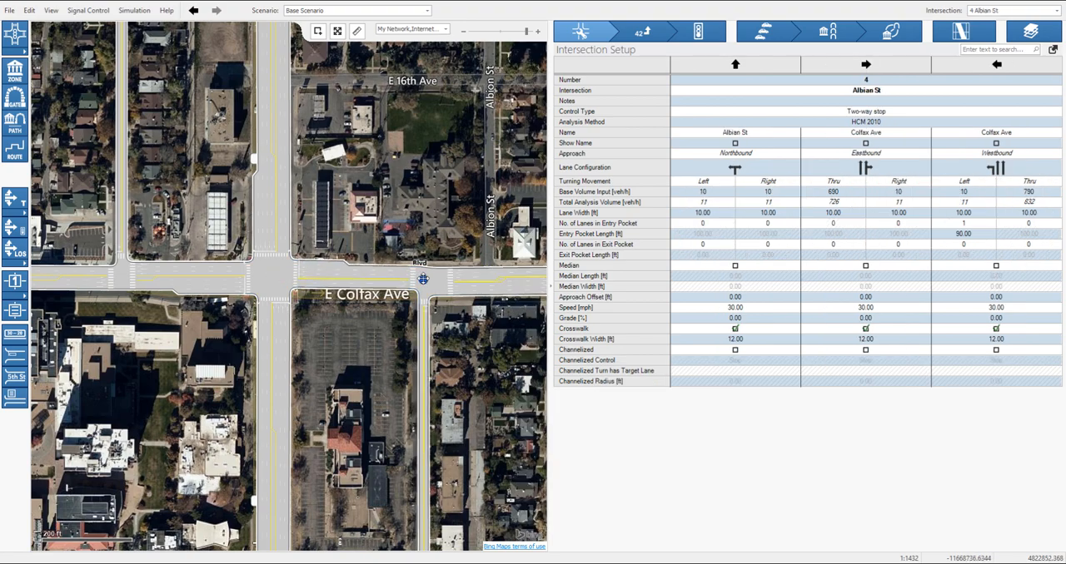
{"action": "left_click_drag", "start_coordinate": [468, 246], "coordinate": [273, 261]}
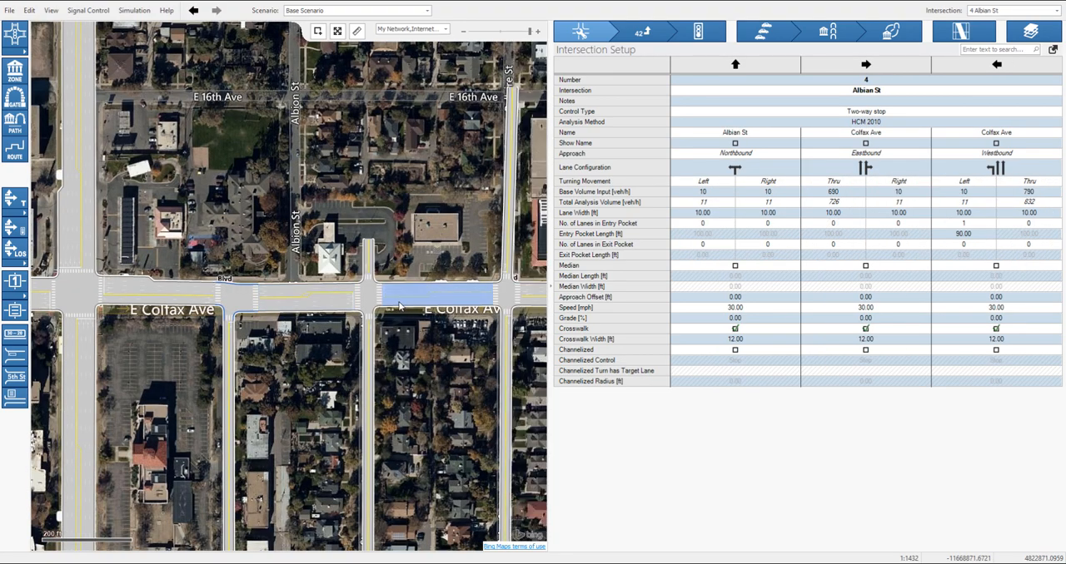
{"action": "scroll", "coordinate": [402, 307], "scroll_direction": "up", "scroll_amount": 3}
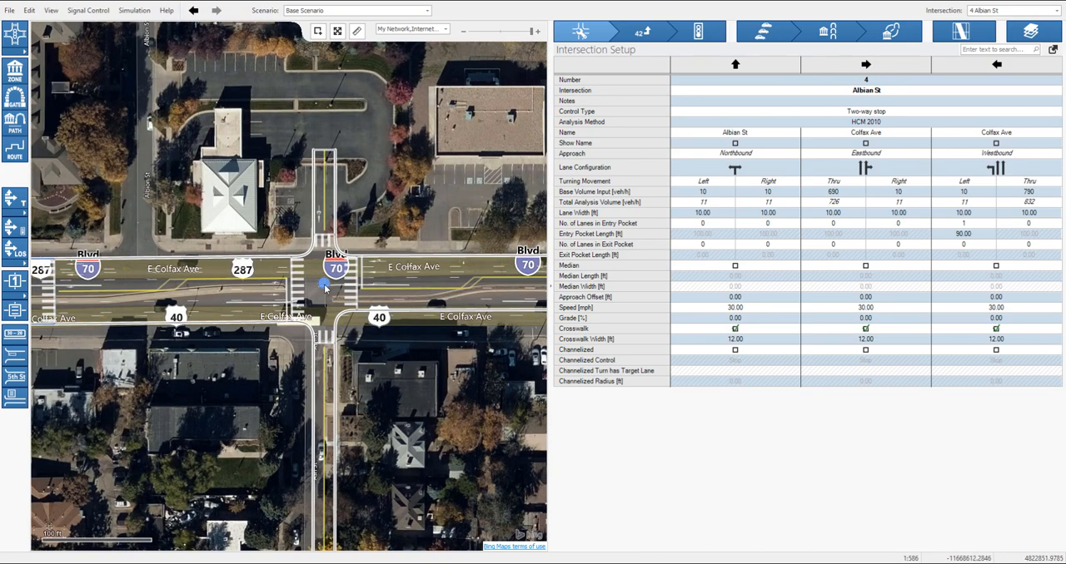
{"action": "left_click", "coordinate": [324, 285]}
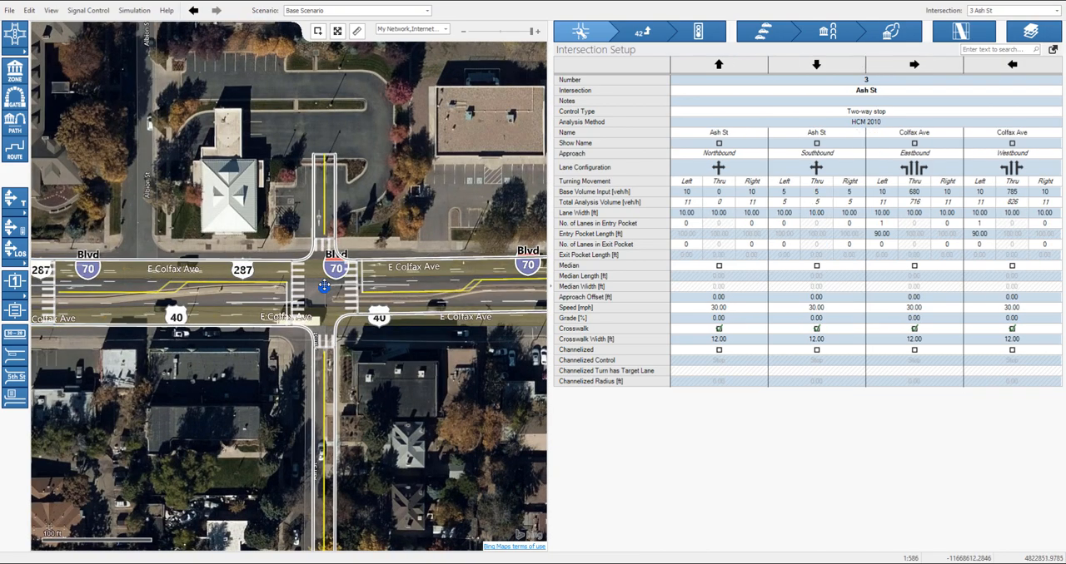
{"action": "left_click_drag", "start_coordinate": [194, 196], "coordinate": [287, 202]}
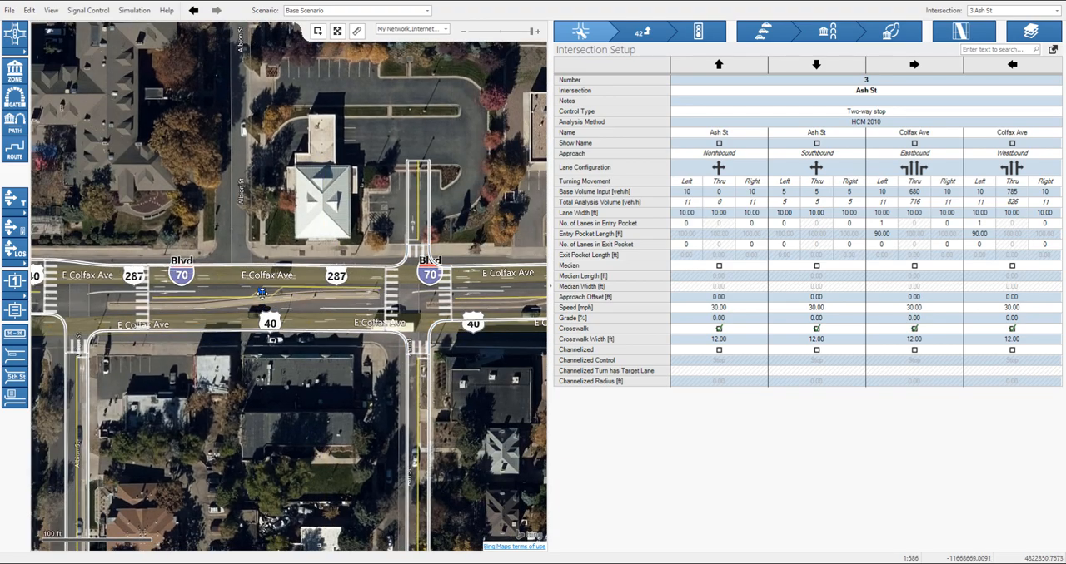
- Inspect the intersection setup of Albian St and Bellaire St along Colfax Ave
{"action": "left_click", "coordinate": [77, 297]}
{"action": "left_click_drag", "start_coordinate": [469, 231], "coordinate": [128, 221]}
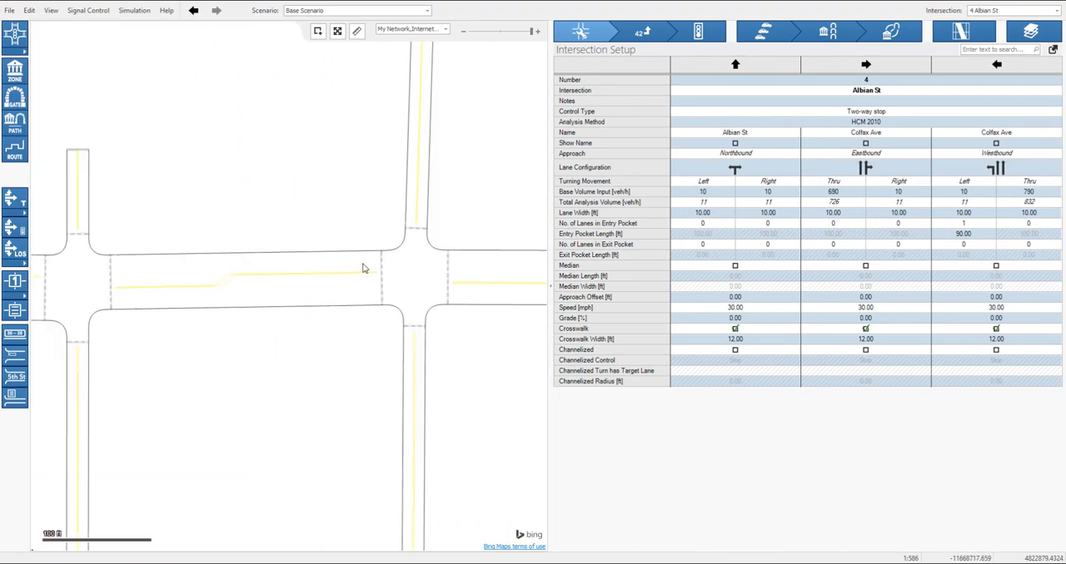
{"action": "left_click", "coordinate": [416, 280]}
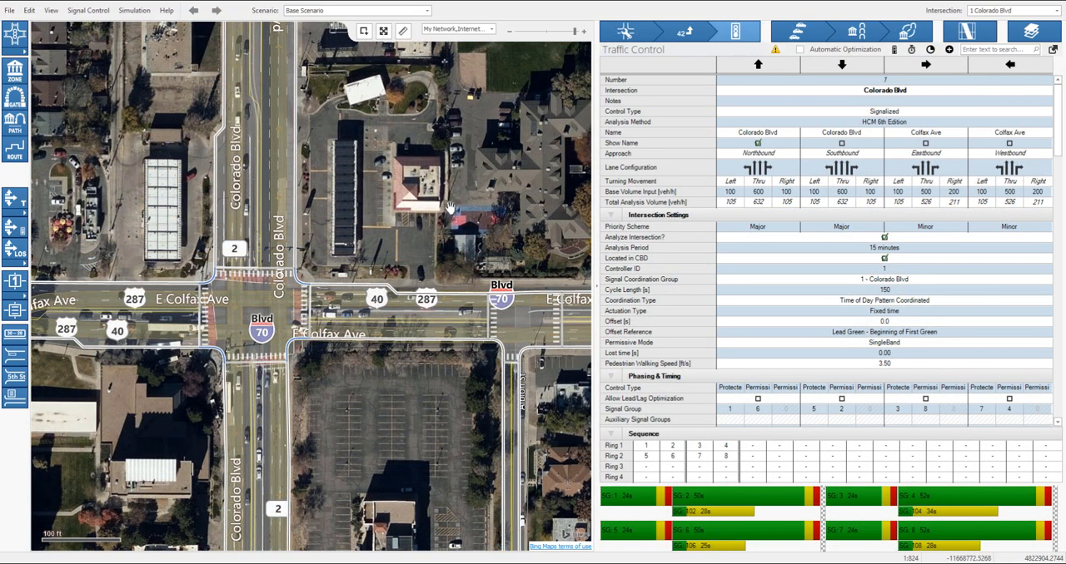
- Follow Colfax Ave eastward from Colorado Blvd to check the network against the aerial background, and inspect Elm St North's traffic control
{"action": "left_click_drag", "start_coordinate": [338, 209], "coordinate": [298, 197]}
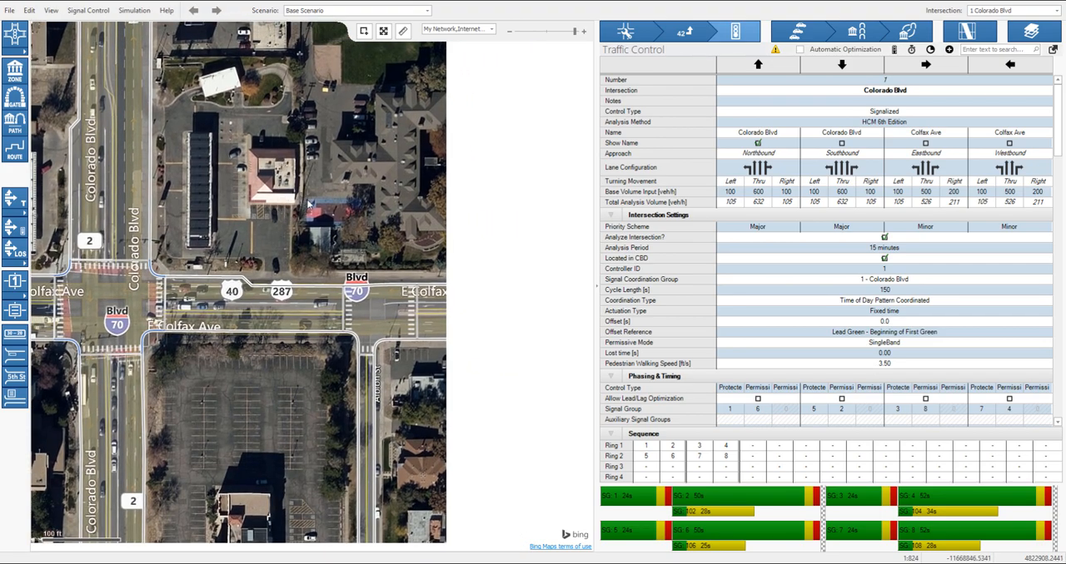
{"action": "left_click_drag", "start_coordinate": [497, 217], "coordinate": [330, 197]}
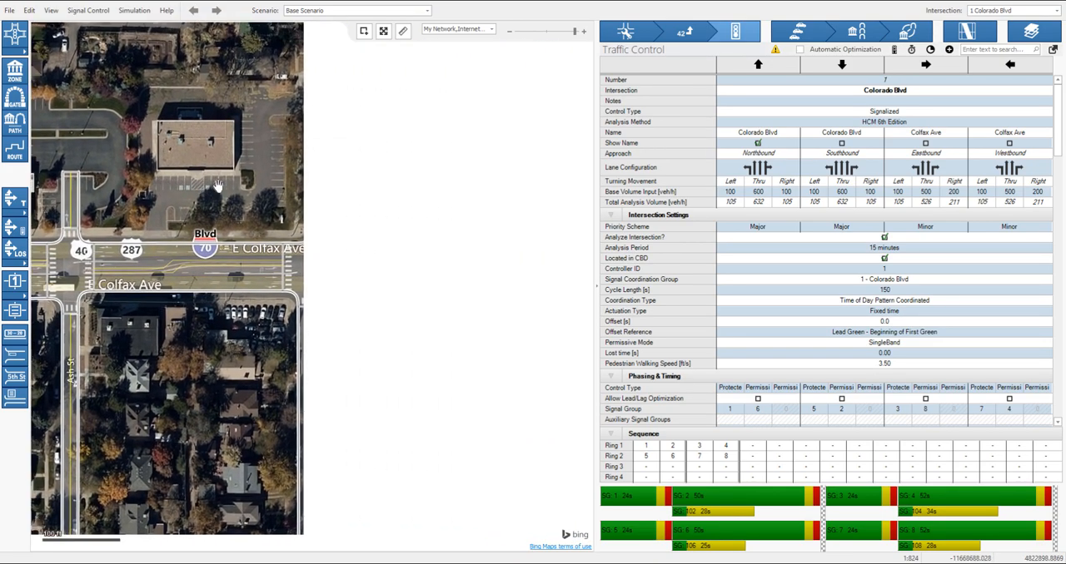
{"action": "left_click_drag", "start_coordinate": [542, 200], "coordinate": [225, 188]}
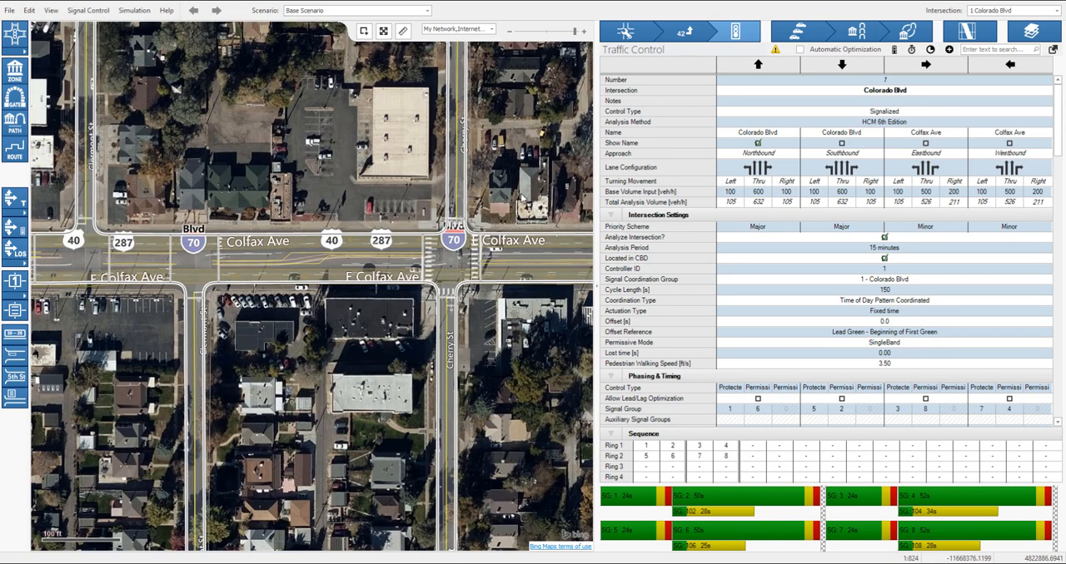
{"action": "left_click_drag", "start_coordinate": [522, 198], "coordinate": [169, 186]}
{"action": "left_click_drag", "start_coordinate": [565, 195], "coordinate": [190, 193]}
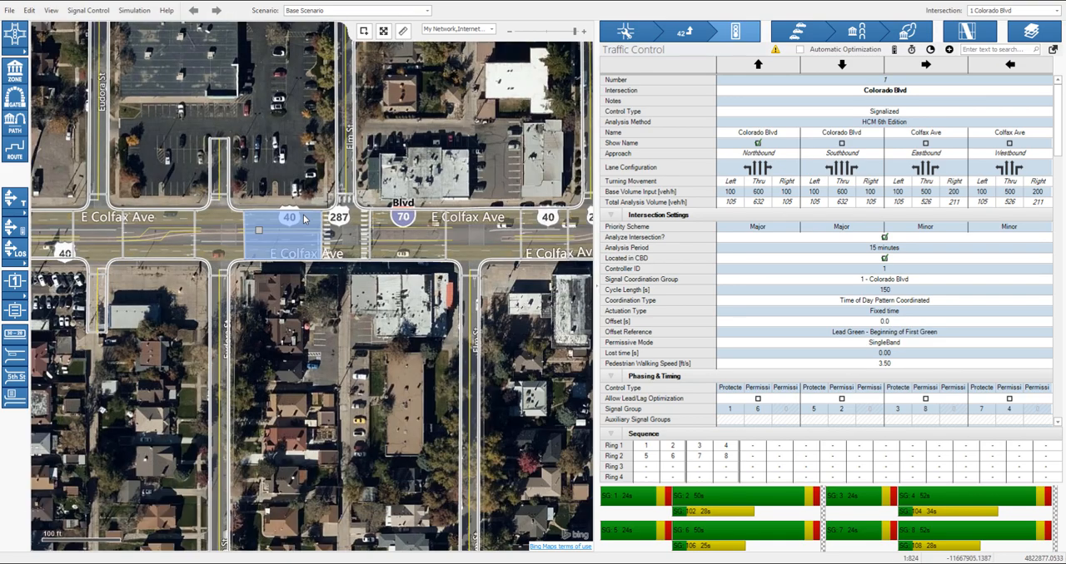
{"action": "left_click", "coordinate": [346, 237]}
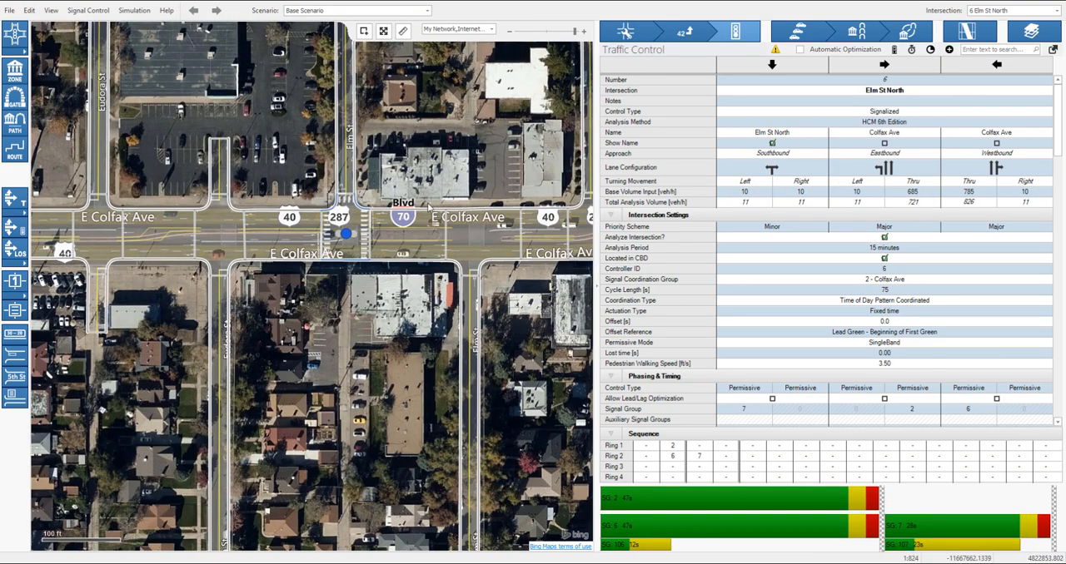
{"action": "left_click_drag", "start_coordinate": [516, 163], "coordinate": [237, 161]}
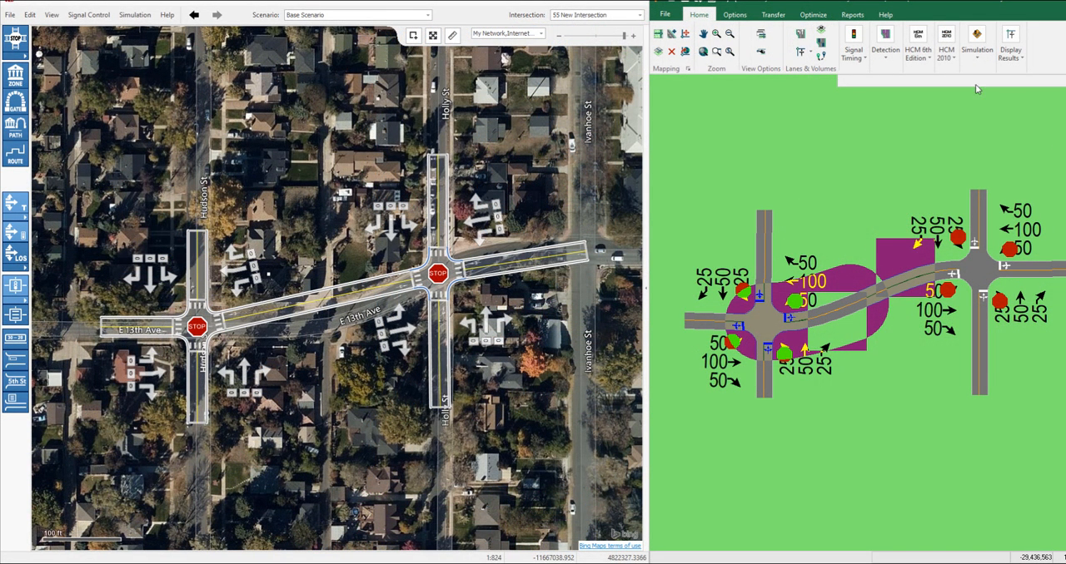
- Adjust the curve of the link between the two intersections in Synchro and compare it with the E 13th Ave link in Vistro
{"action": "mouse_move", "coordinate": [847, 313]}
{"action": "left_mouse_down"}
{"action": "mouse_move", "coordinate": [835, 265]}
{"action": "mouse_move", "coordinate": [804, 321]}
{"action": "mouse_move", "coordinate": [830, 313]}
{"action": "left_mouse_up"}
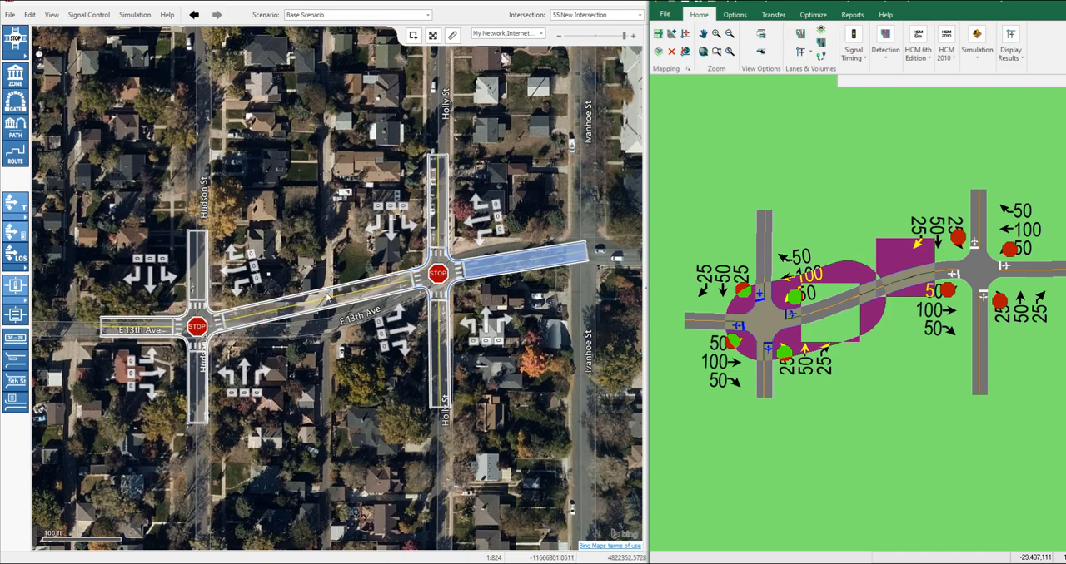
{"action": "left_click_drag", "start_coordinate": [252, 318], "coordinate": [379, 301]}
{"action": "left_click_drag", "start_coordinate": [478, 264], "coordinate": [588, 253]}
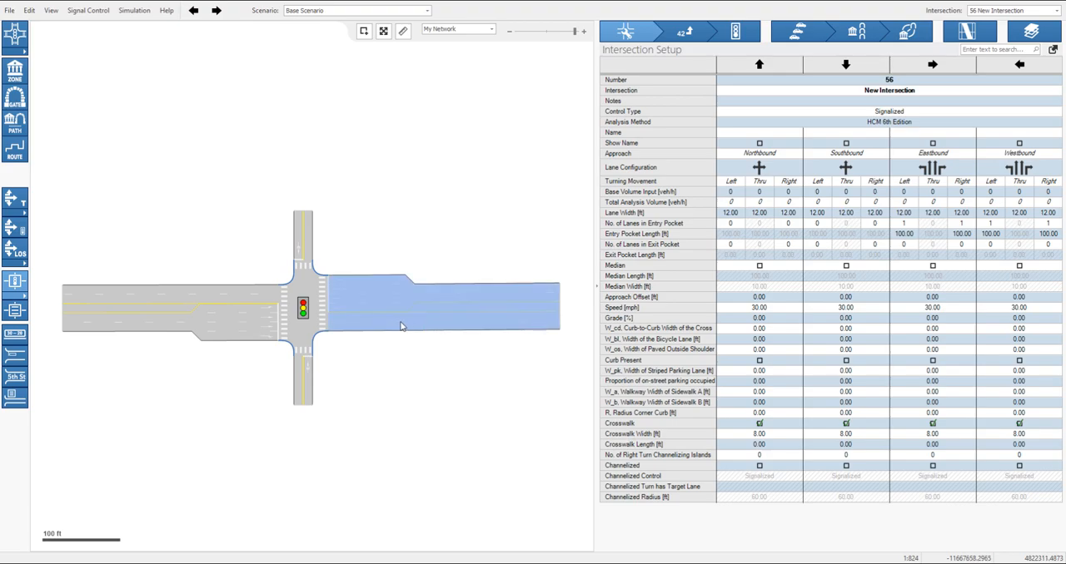
- Remove one outbound through lane from the east leg and one from the west leg of the signalized New Intersection
{"action": "mouse_move", "coordinate": [564, 312]}
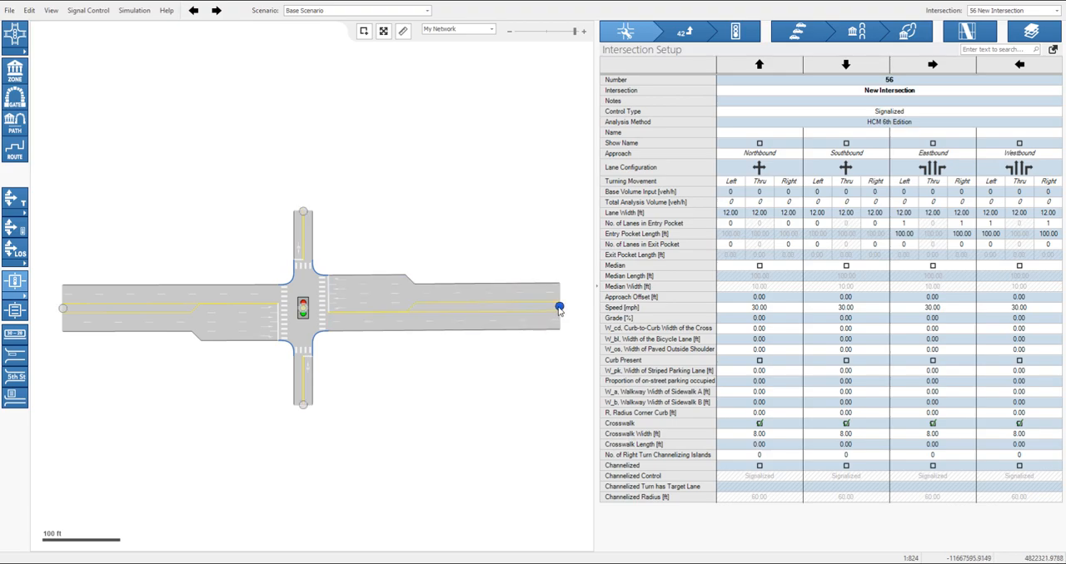
{"action": "right_click", "coordinate": [559, 309]}
{"action": "left_click", "coordinate": [585, 350]}
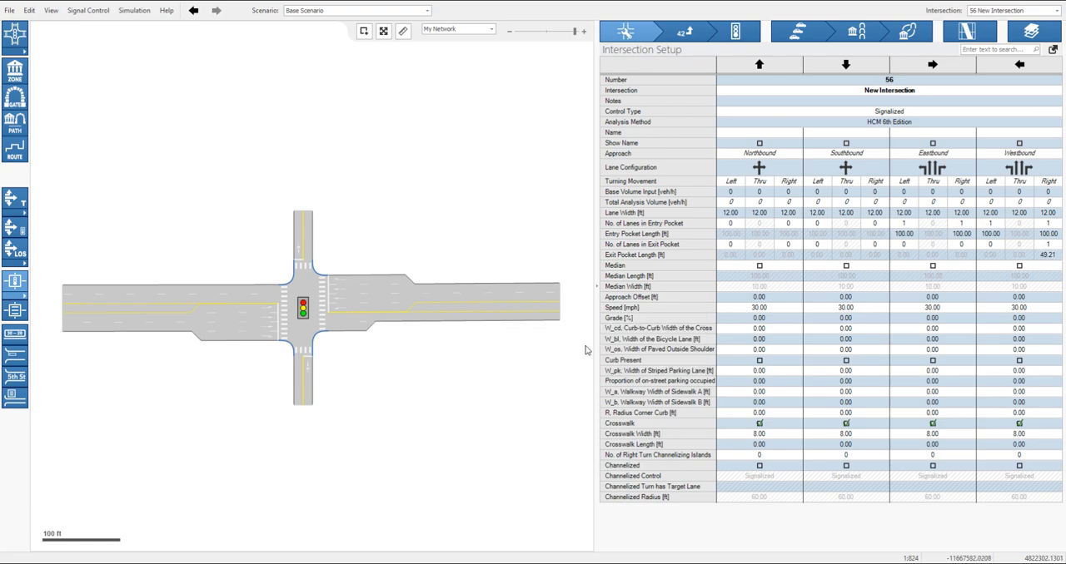
{"action": "right_click", "coordinate": [63, 310]}
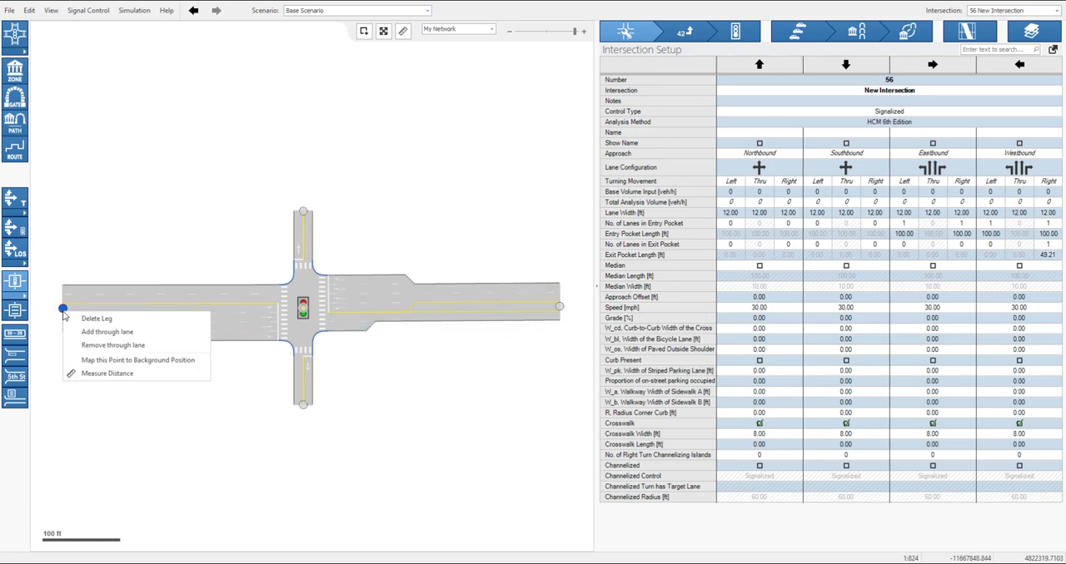
{"action": "left_click", "coordinate": [98, 351]}
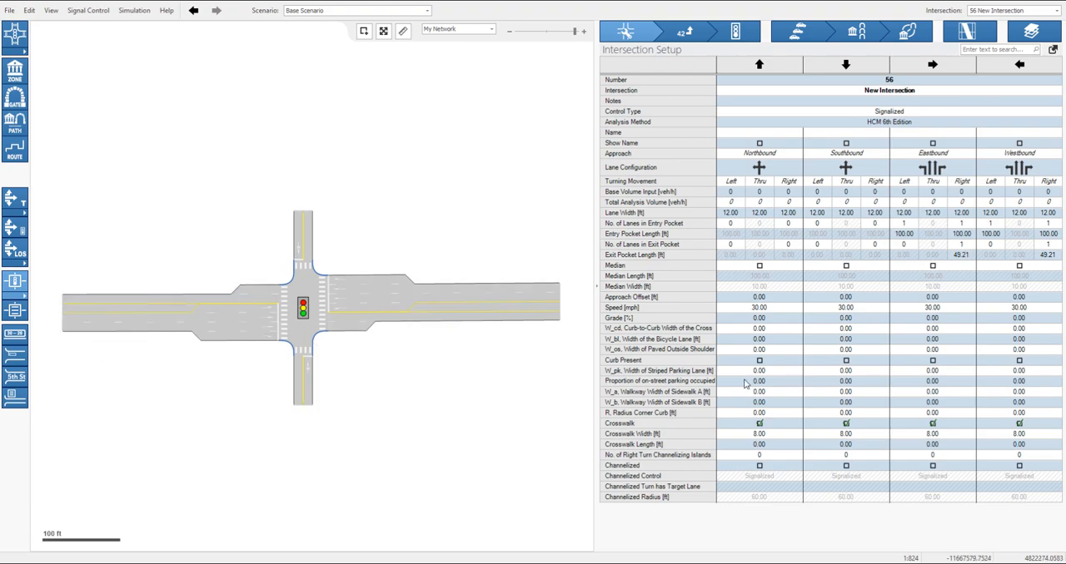
- Set the exit pocket lengths for the eastbound right and westbound right columns to 200 ft each
{"action": "left_click", "coordinate": [962, 256]}
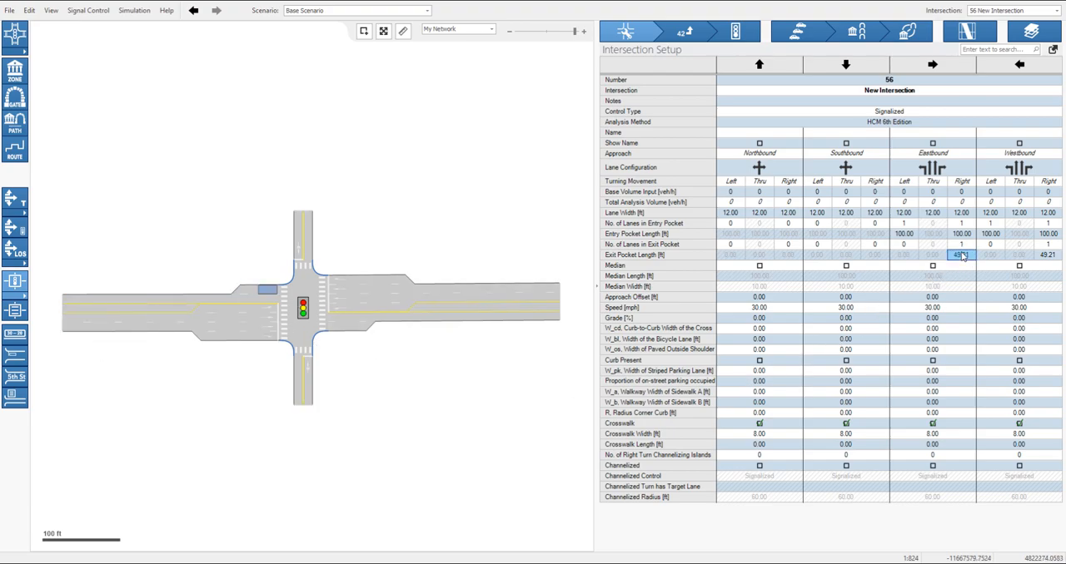
{"action": "type", "text": "200.00"}
{"action": "left_click", "coordinate": [1046, 256]}
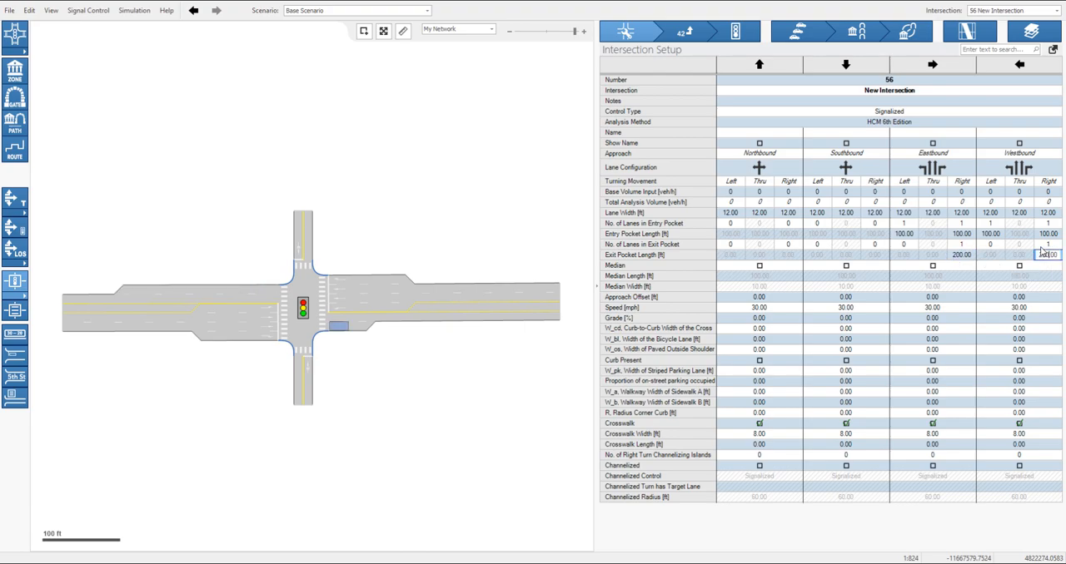
{"action": "type", "text": "200.00"}
{"action": "left_click", "coordinate": [1046, 245]}
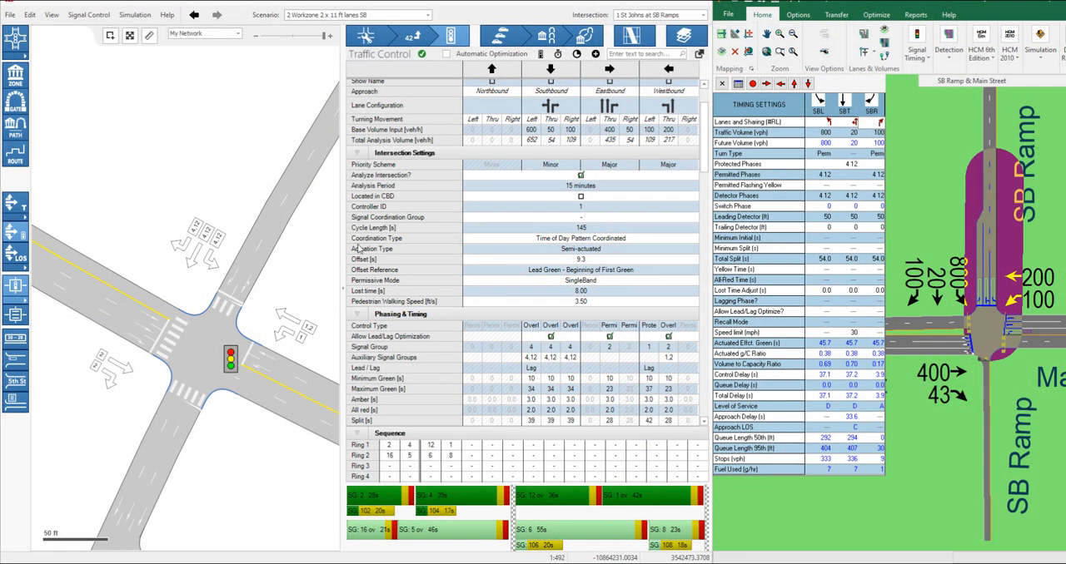
- Compare the southbound permitted phases in Synchro with the southbound overlap control type and auxiliary signal groups in Vistro
{"action": "left_click", "coordinate": [822, 176]}
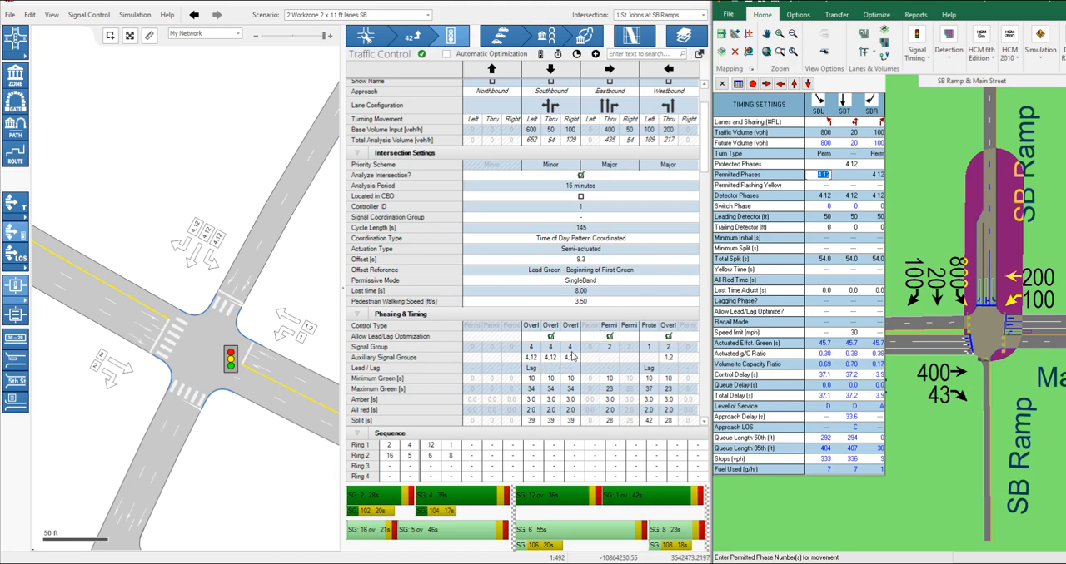
{"action": "left_click", "coordinate": [578, 328]}
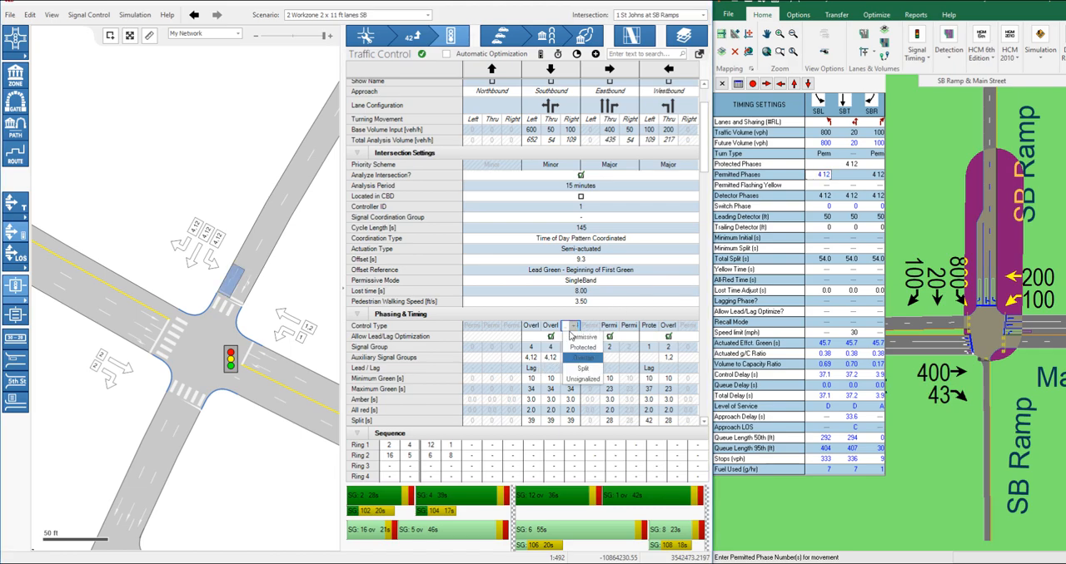
{"action": "left_click", "coordinate": [583, 357]}
{"action": "left_click", "coordinate": [532, 357]}
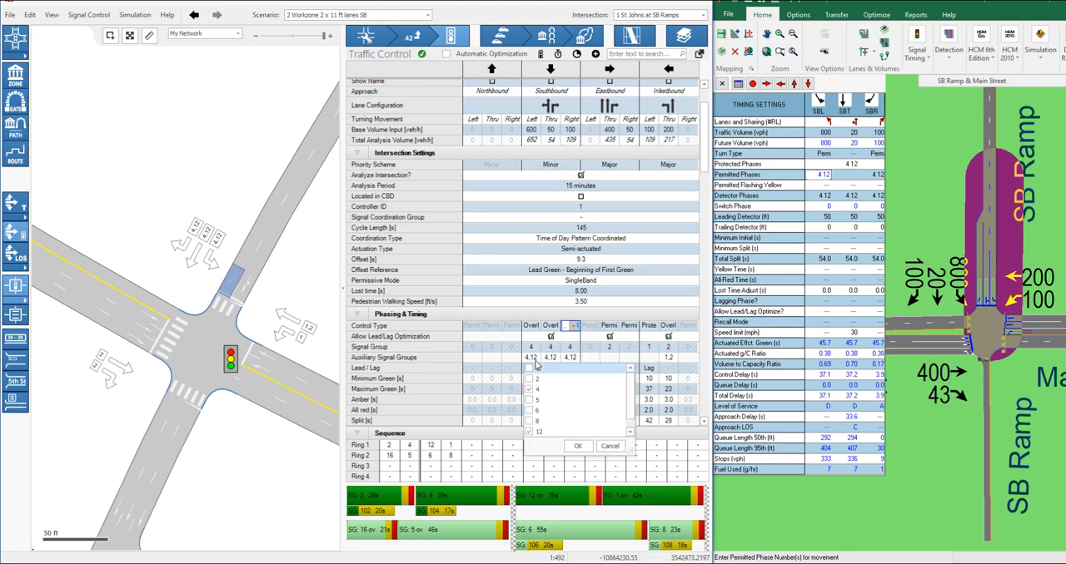
{"action": "left_click", "coordinate": [586, 447]}
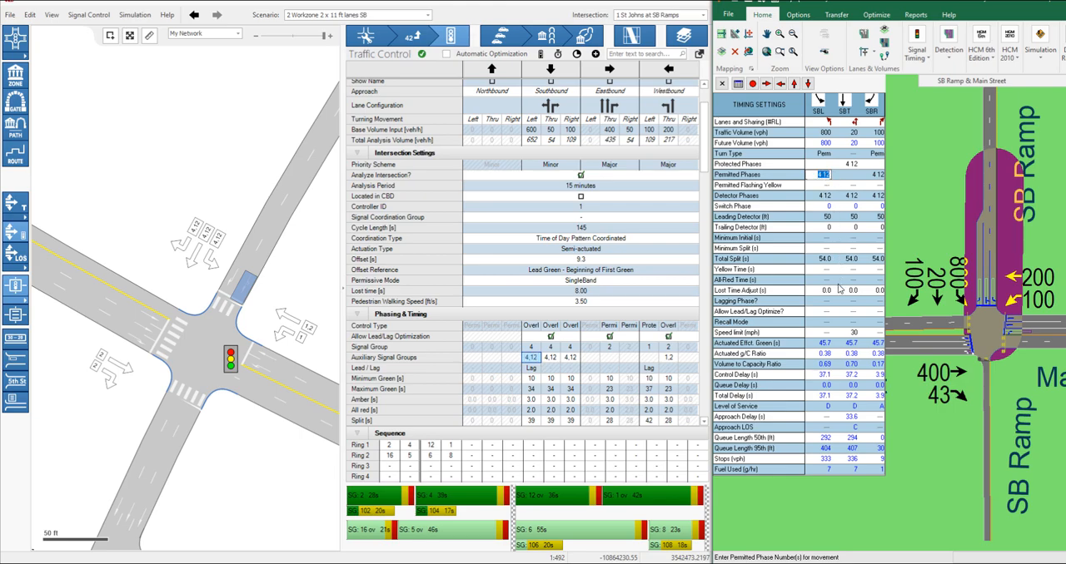
- Inspect the southbound Delayed Vehicle Green setting at the Pearl St and 11th St intersection in Vistro
{"action": "left_click", "coordinate": [939, 460]}
{"action": "left_click", "coordinate": [298, 482]}
{"action": "double_click", "coordinate": [679, 3]}
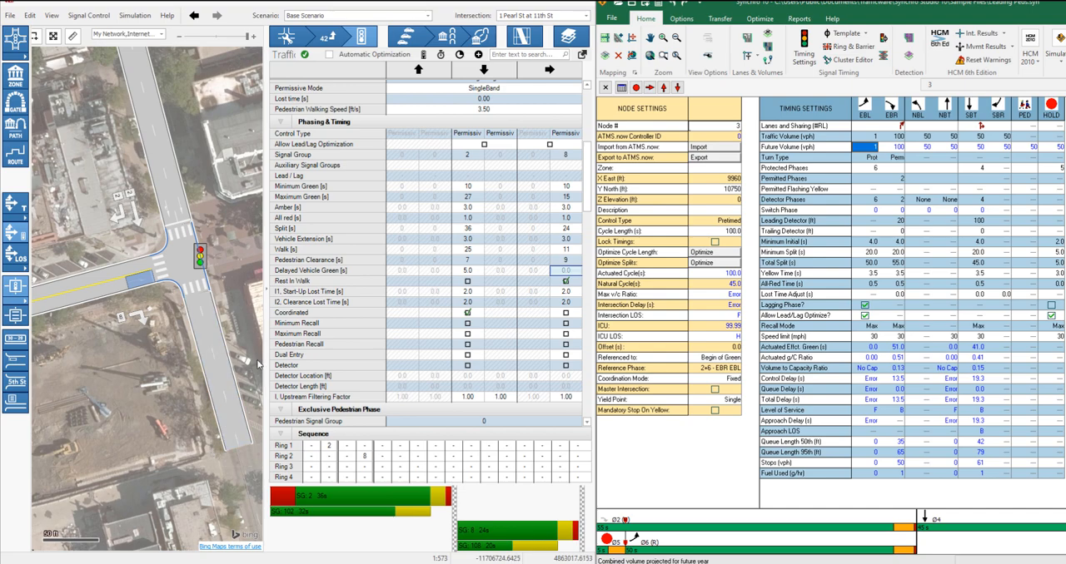
{"action": "left_click", "coordinate": [471, 272]}
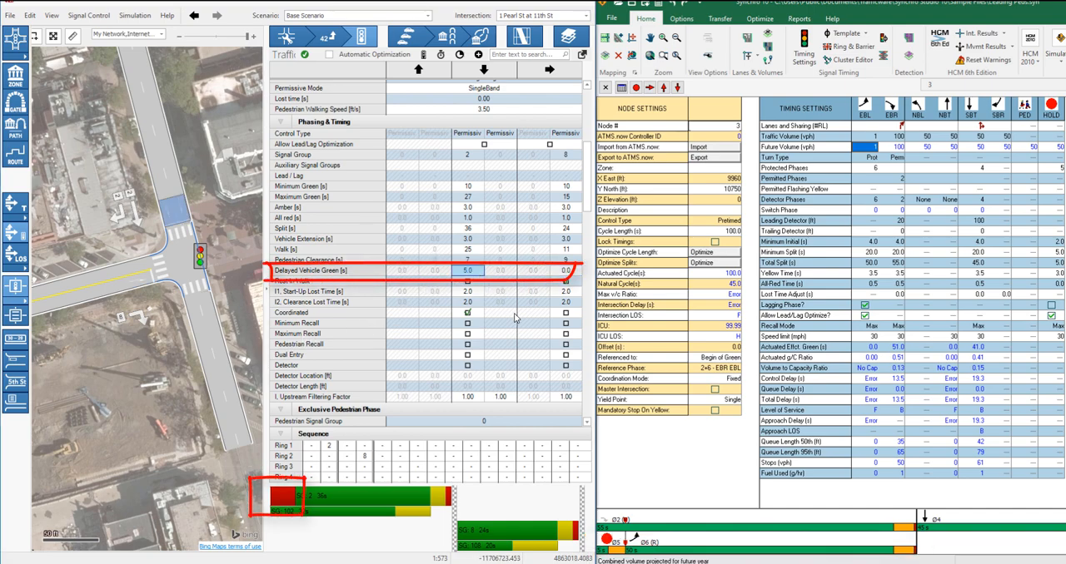